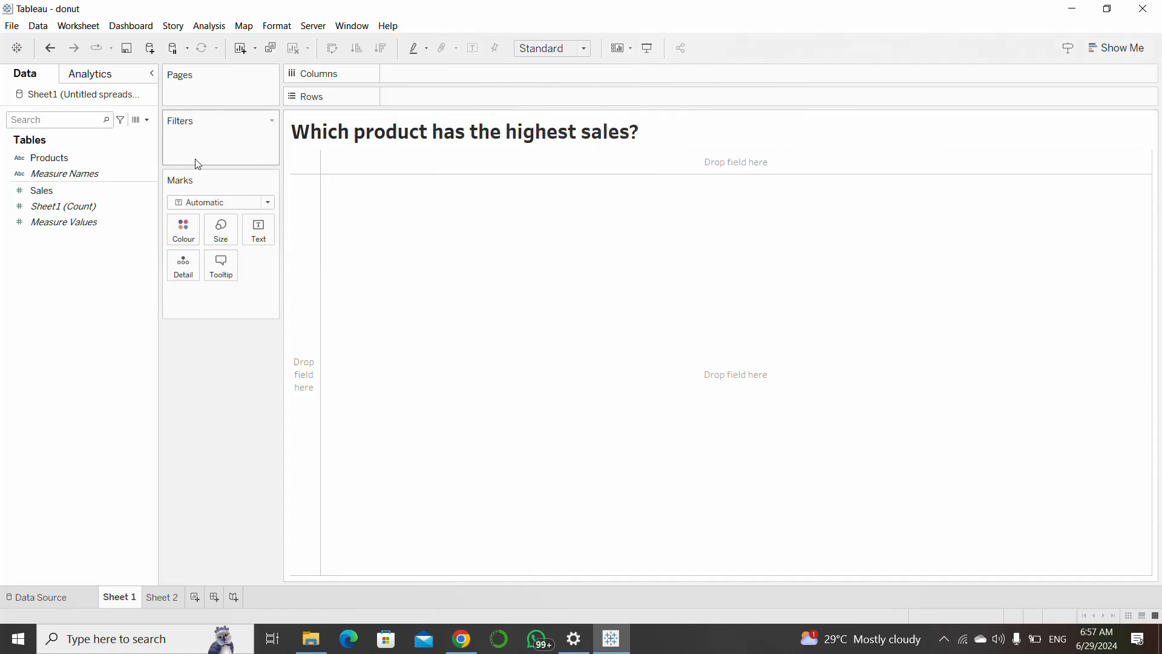
Step: Examine the Products and Sales fields on Sheet 1 and the question posed on Sheet 2
click(119, 160)
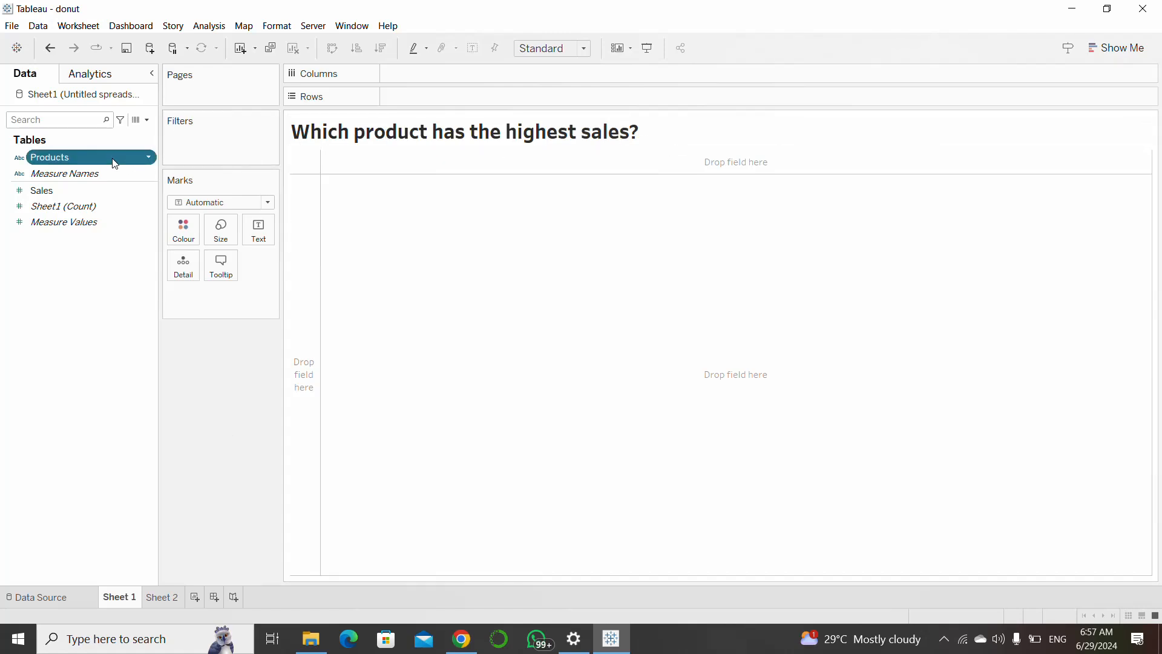
click(92, 194)
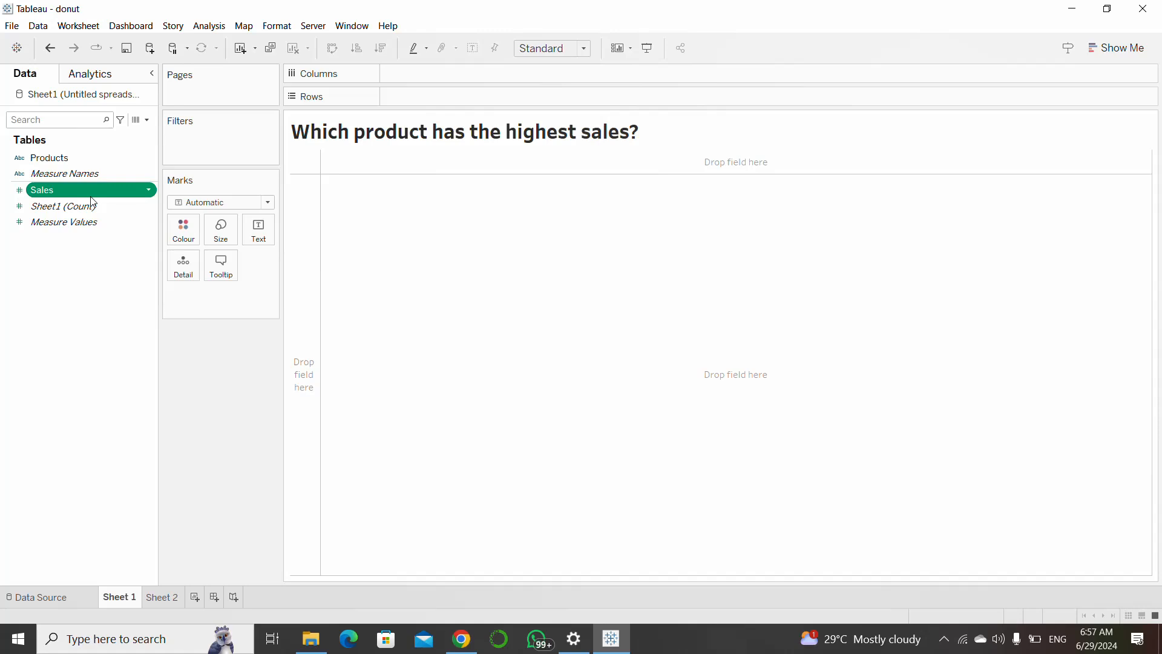
click(156, 597)
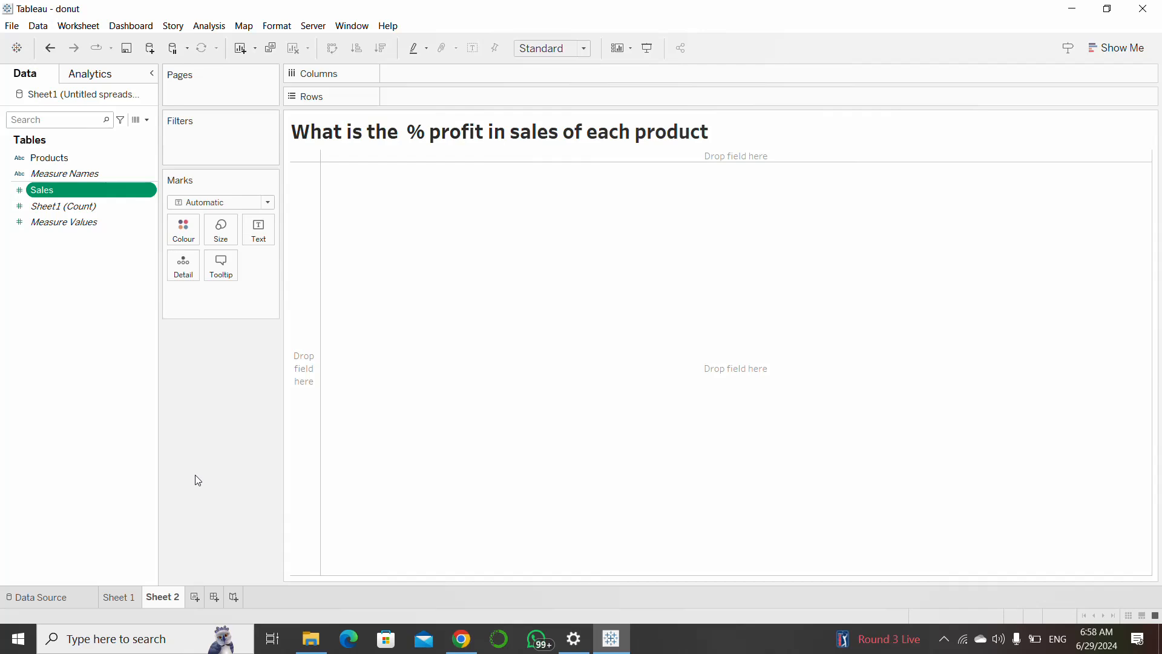
Step: Replace the Sheet1 table in the data source with the Sheet2 table
click(69, 595)
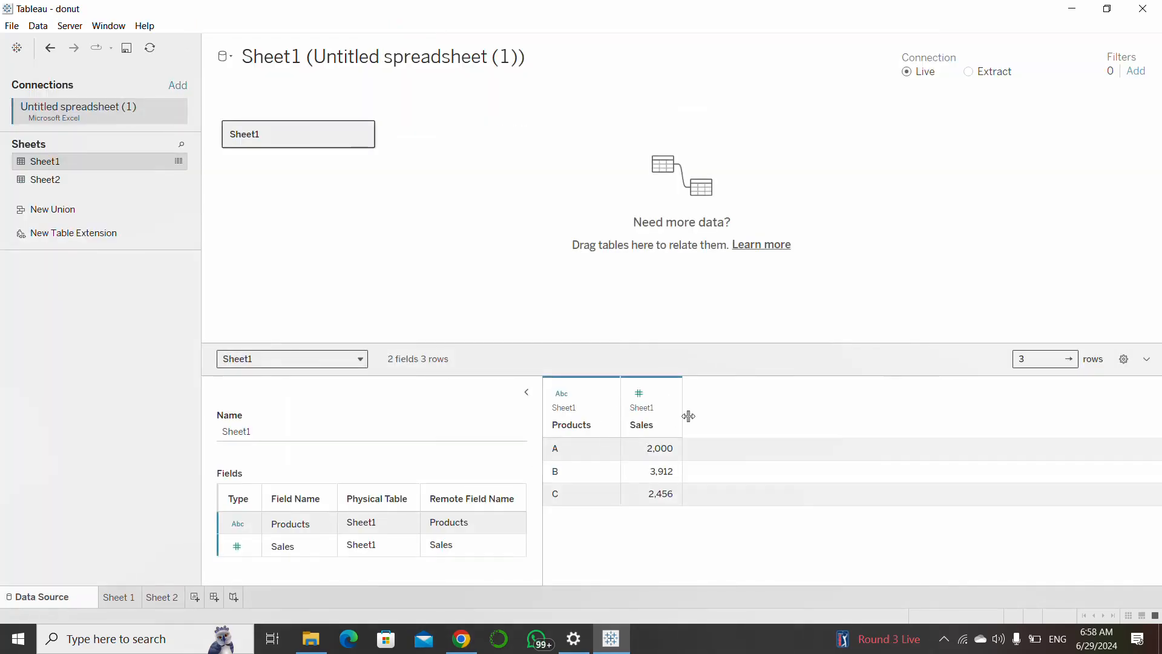
click(116, 174)
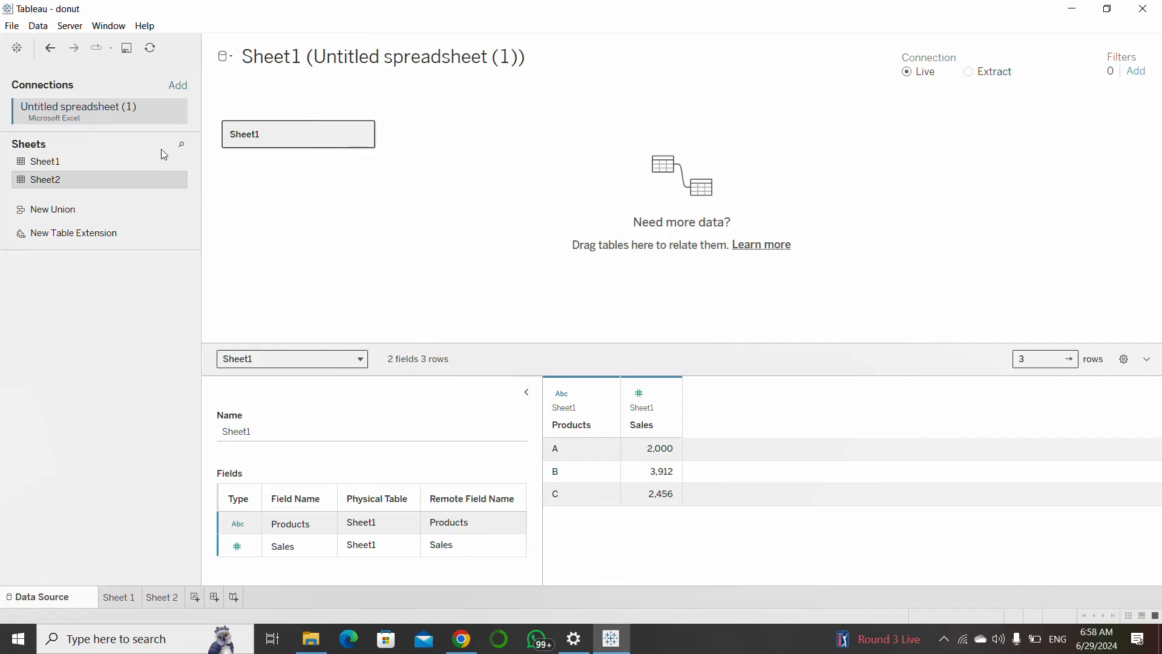
mouse_move(340, 127)
click(369, 139)
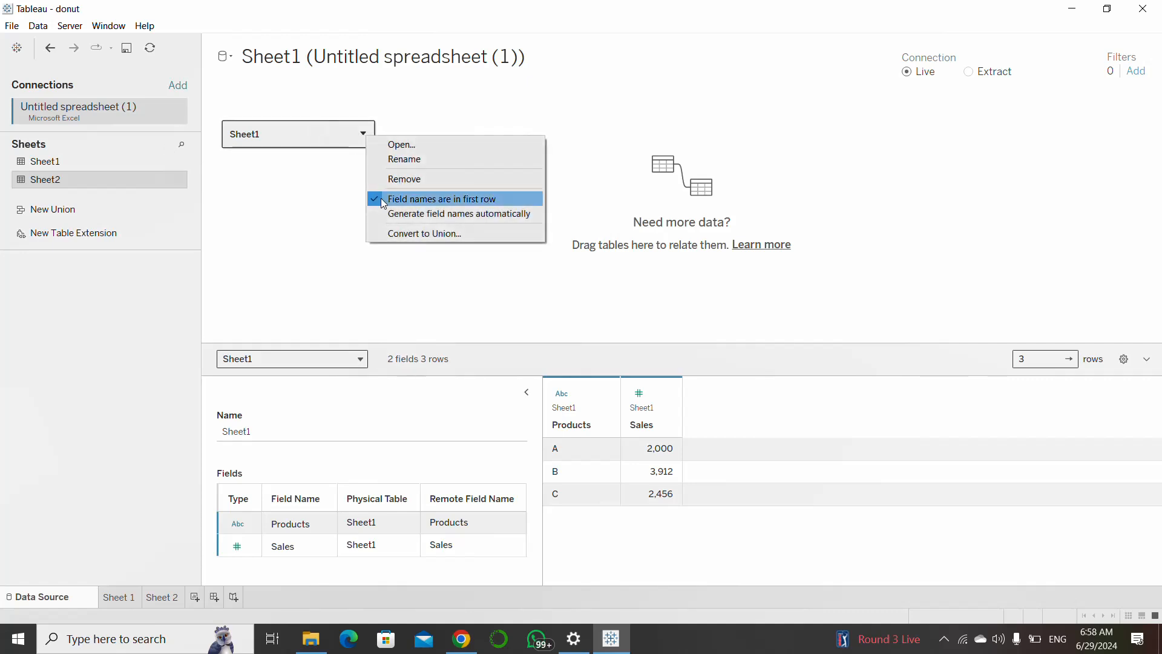
click(381, 158)
drag(99, 184, 280, 158)
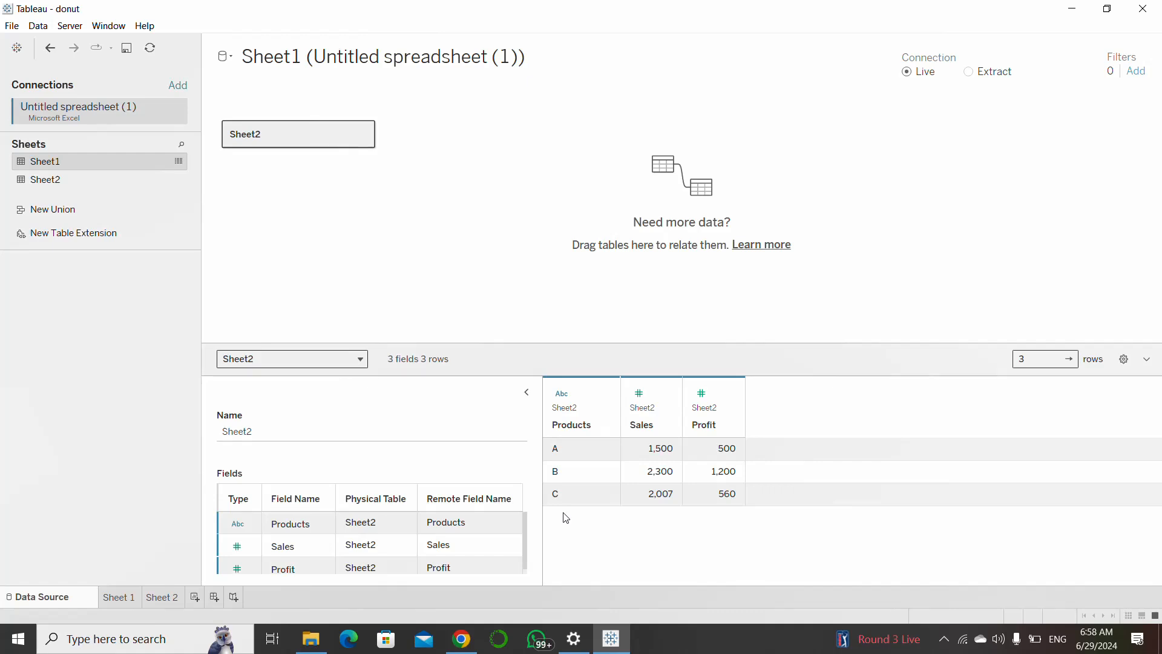
Step: On the Sheet 1 worksheet, set the mark type to Pie and colour the slices by Products
click(118, 599)
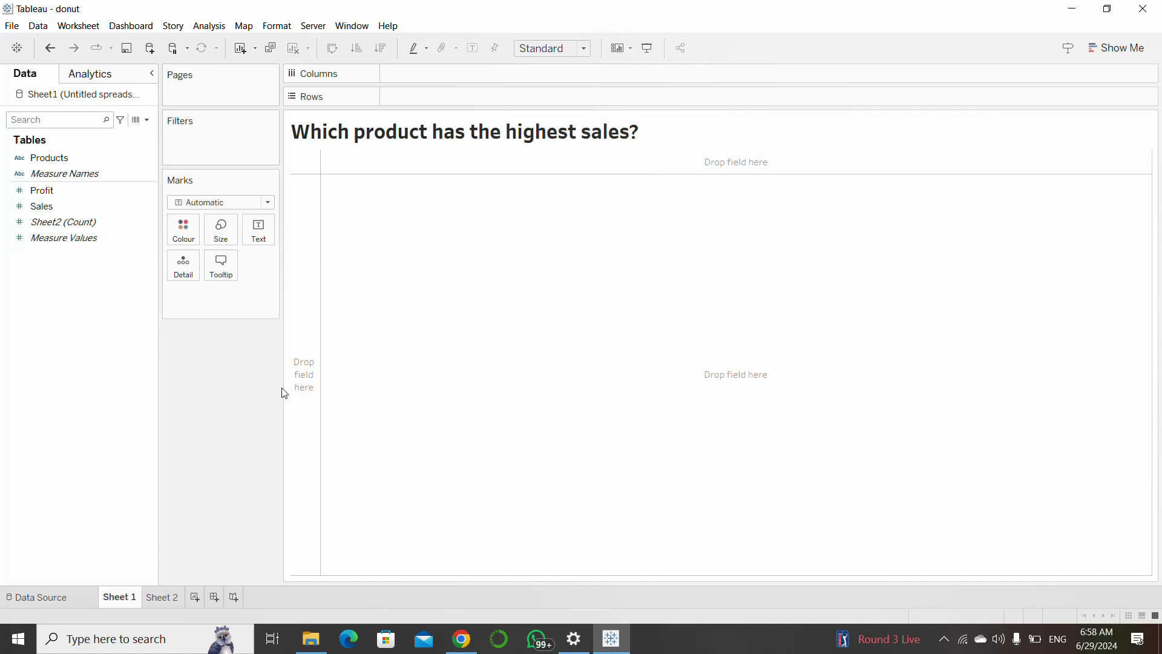
click(197, 209)
click(199, 359)
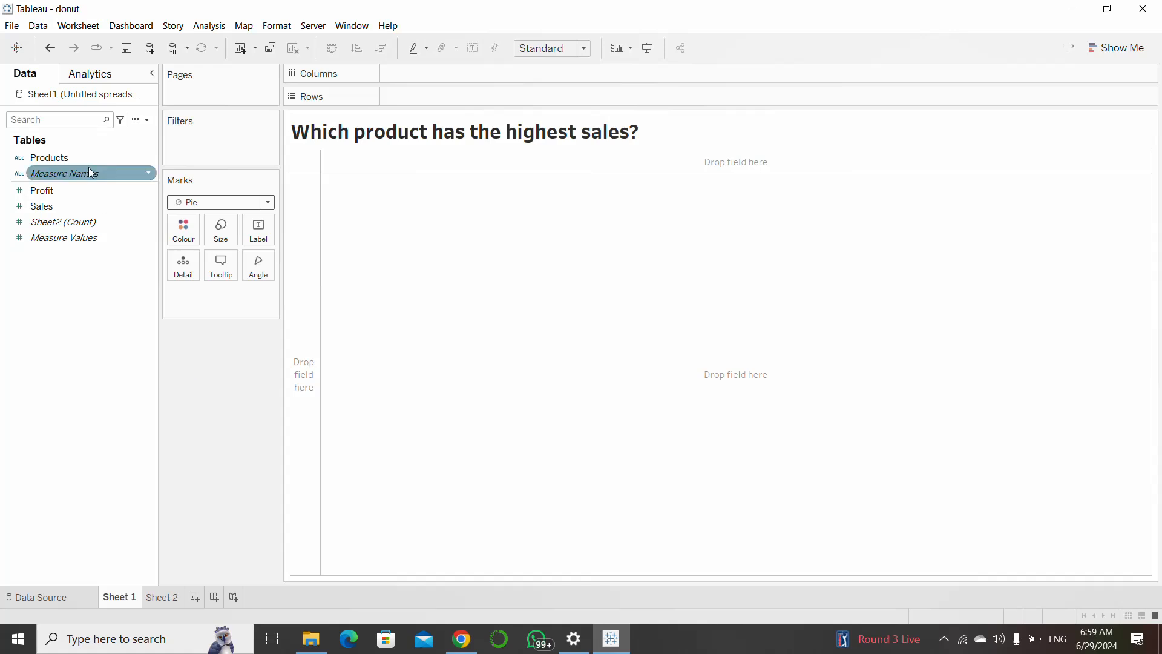
drag(89, 161, 181, 229)
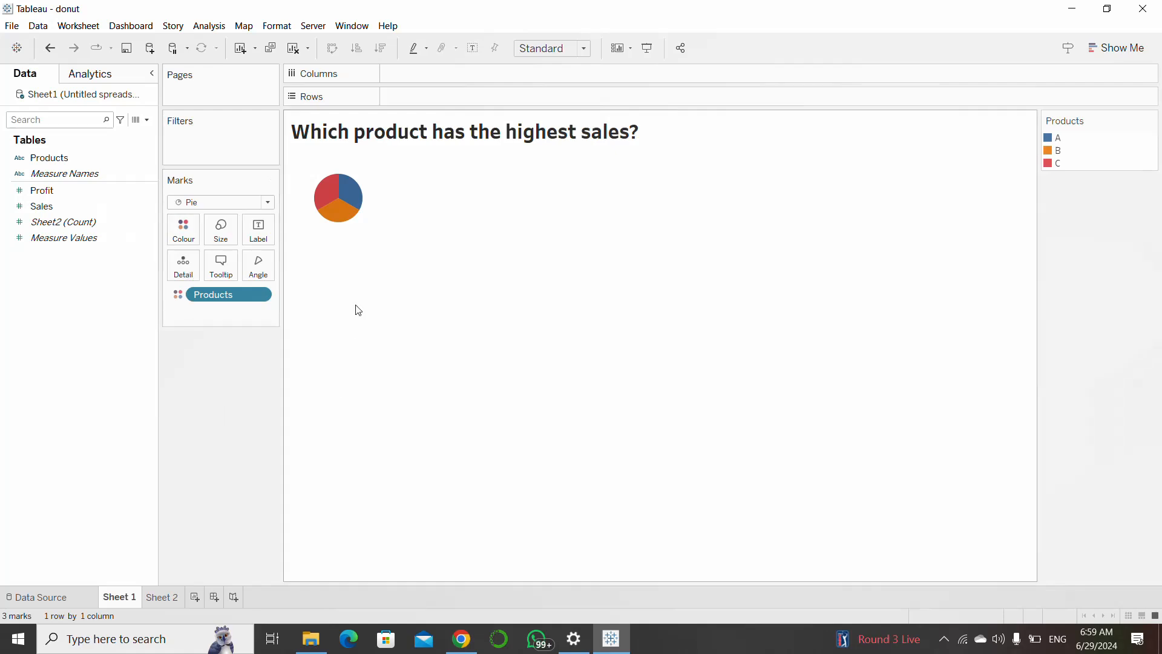
mouse_move(340, 188)
mouse_move(337, 216)
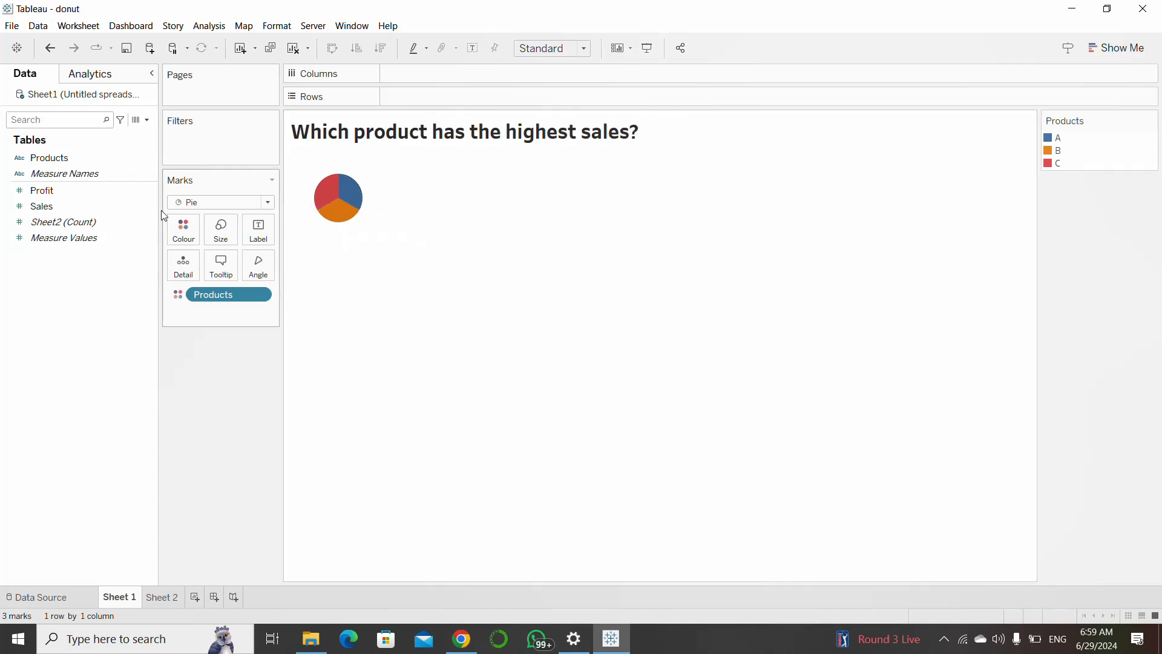
Step: Size the pie slices' angle by Sales and fit the chart to Entire View
drag(90, 209, 255, 264)
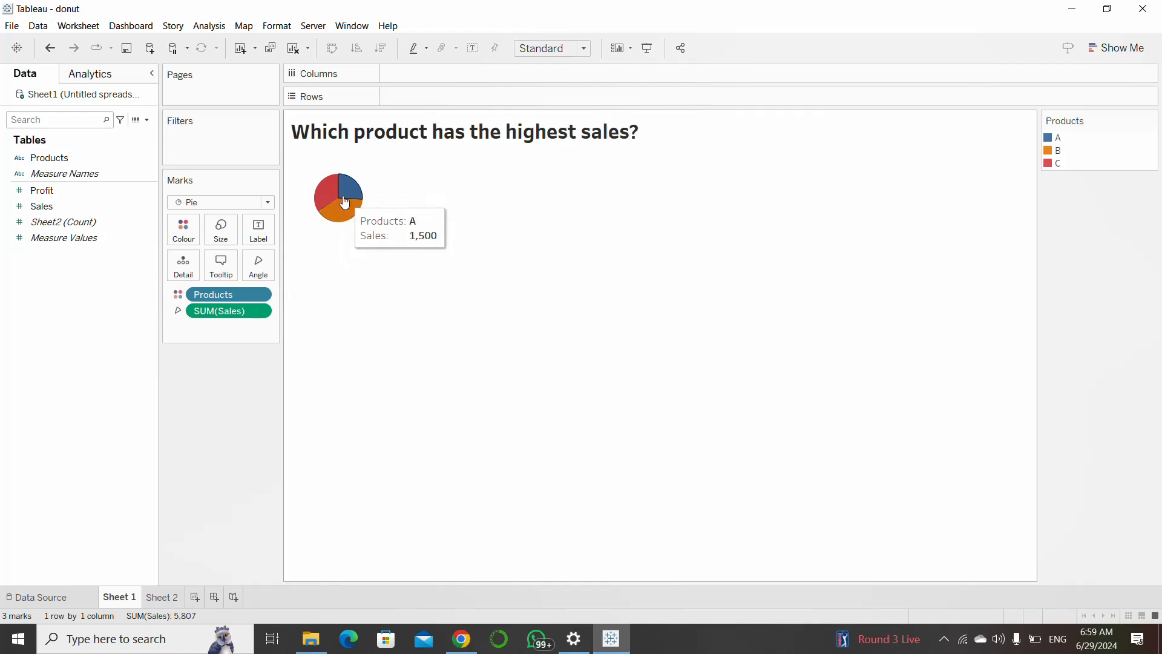
click(530, 48)
click(534, 104)
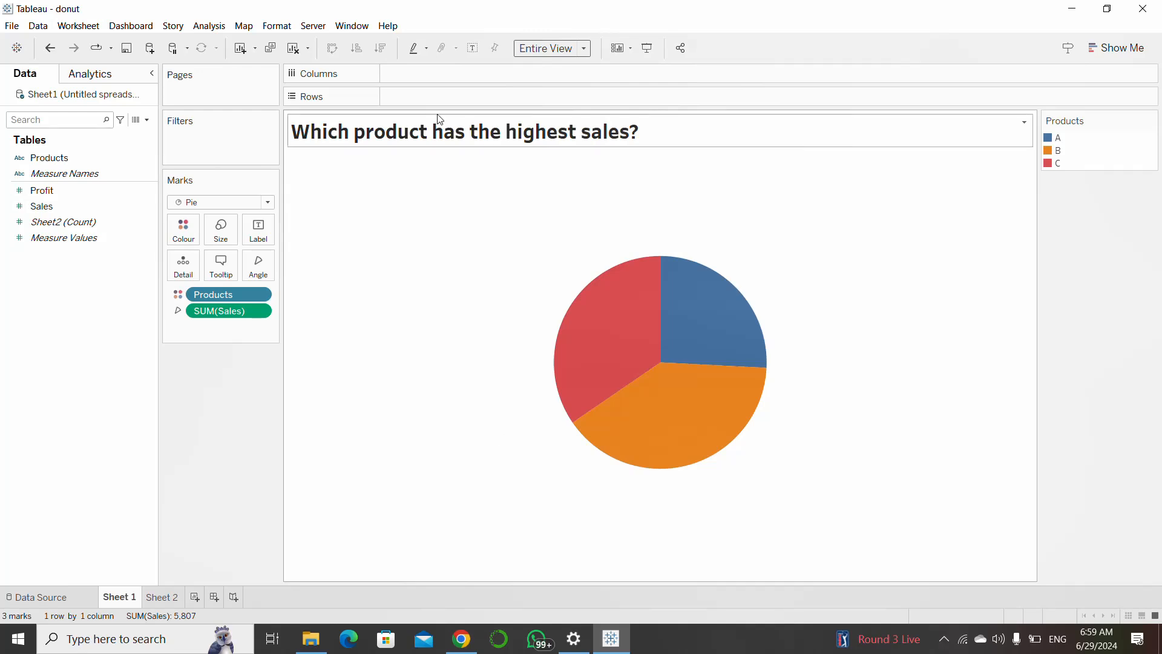
Step: Add the calculation min(0) to Rows and place a duplicate of it beside the first
double_click(411, 100)
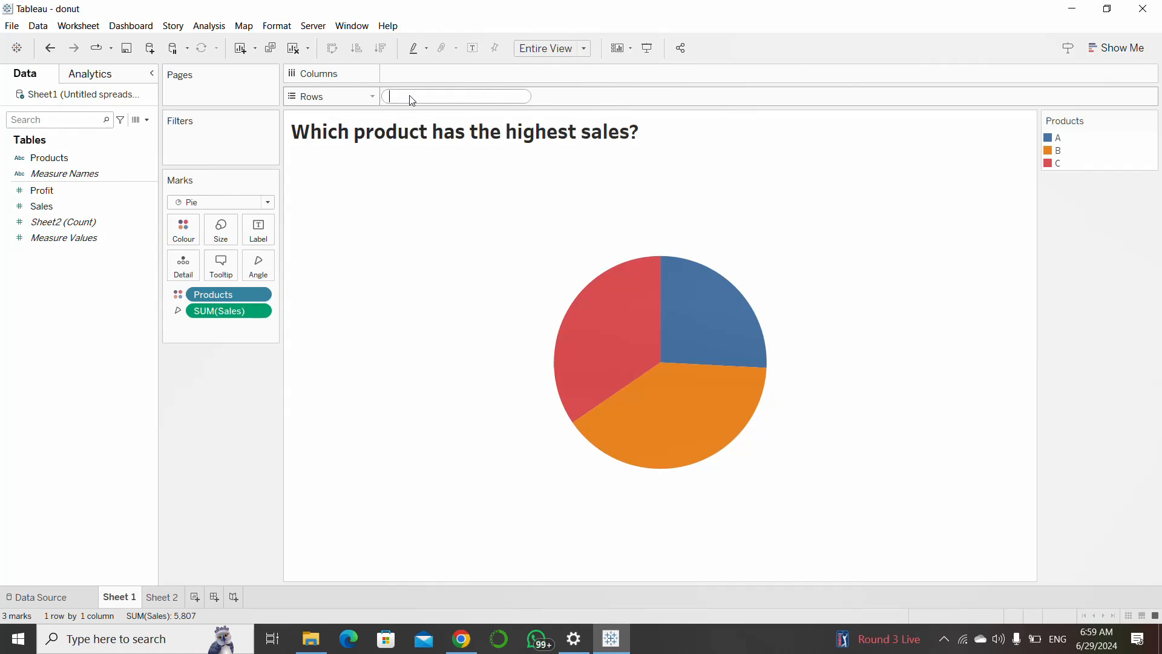
text(min()
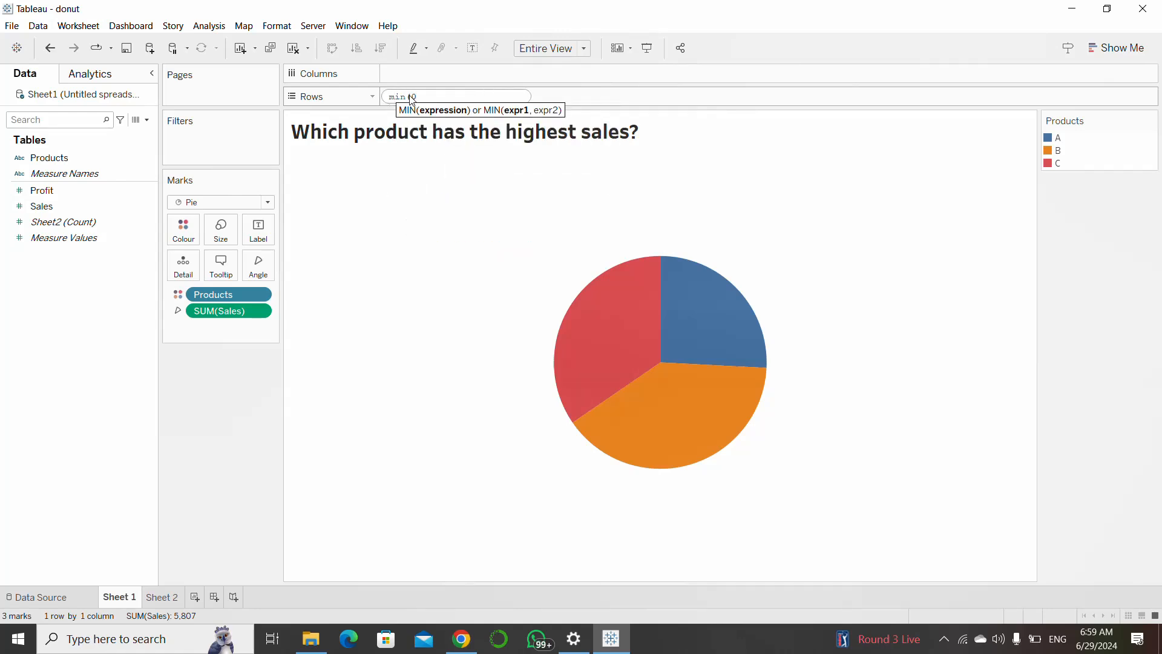
key(Return)
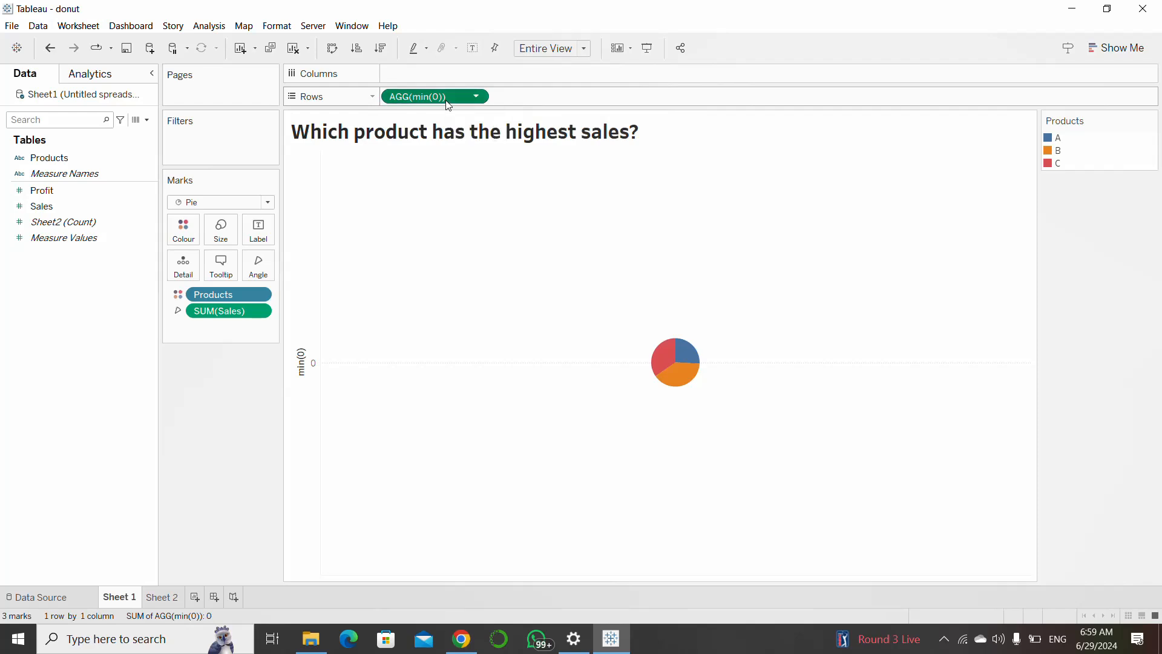
drag(448, 105, 560, 100)
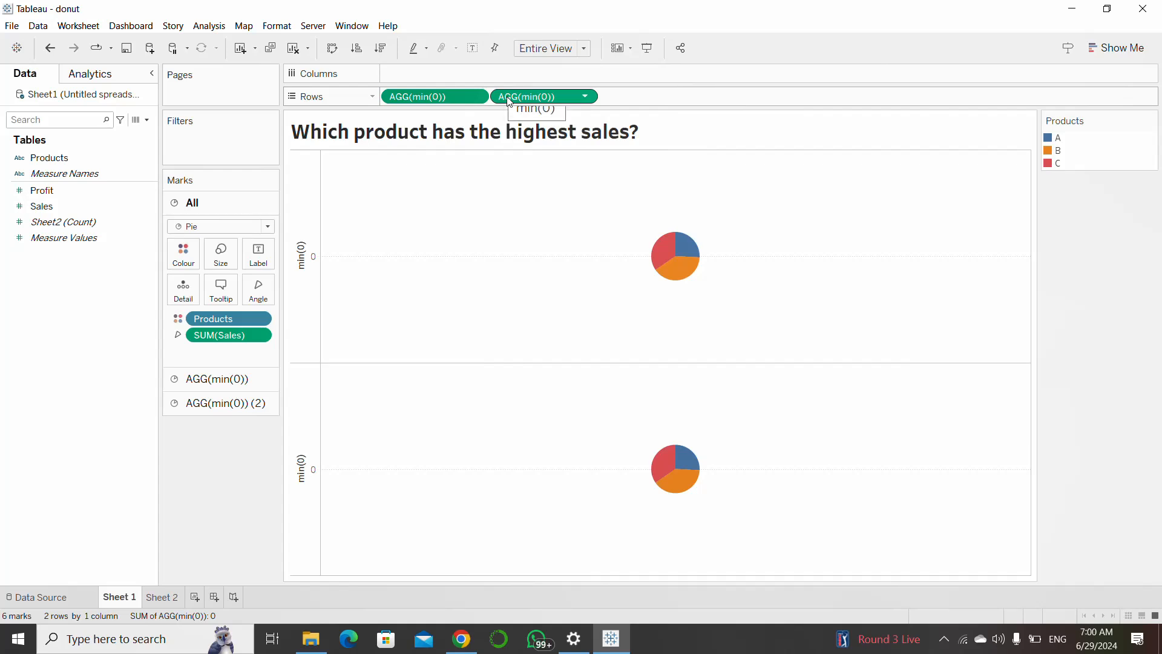
Step: Combine the two min(0) measures into a dual axis, keeping the fit at Entire View
click(585, 98)
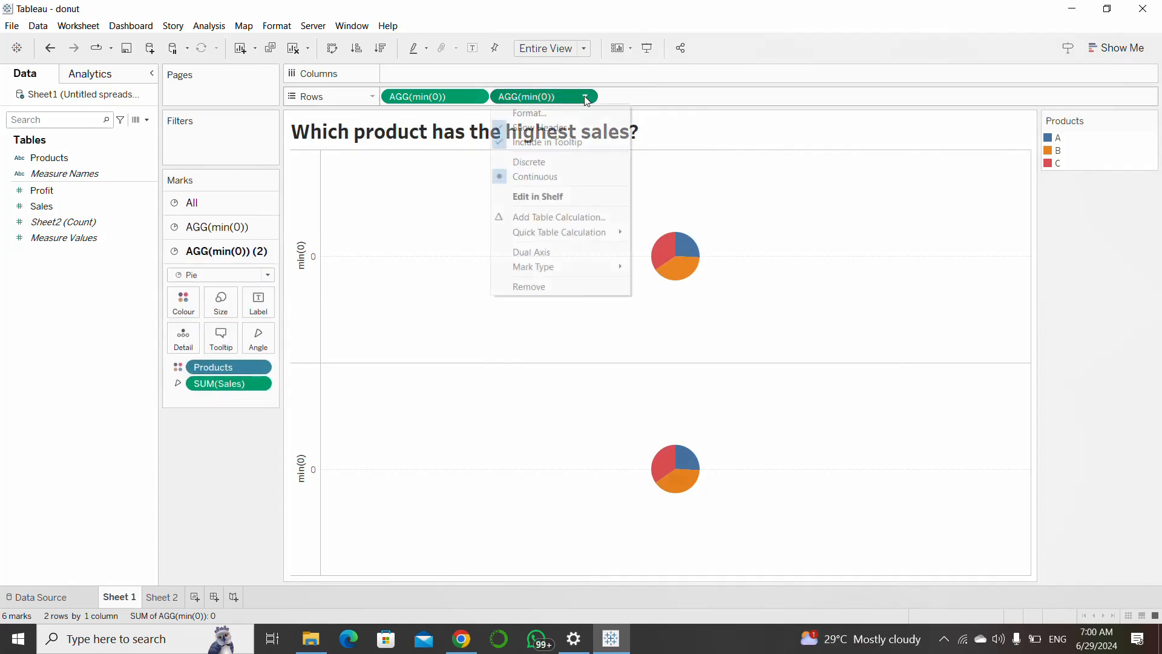
click(567, 252)
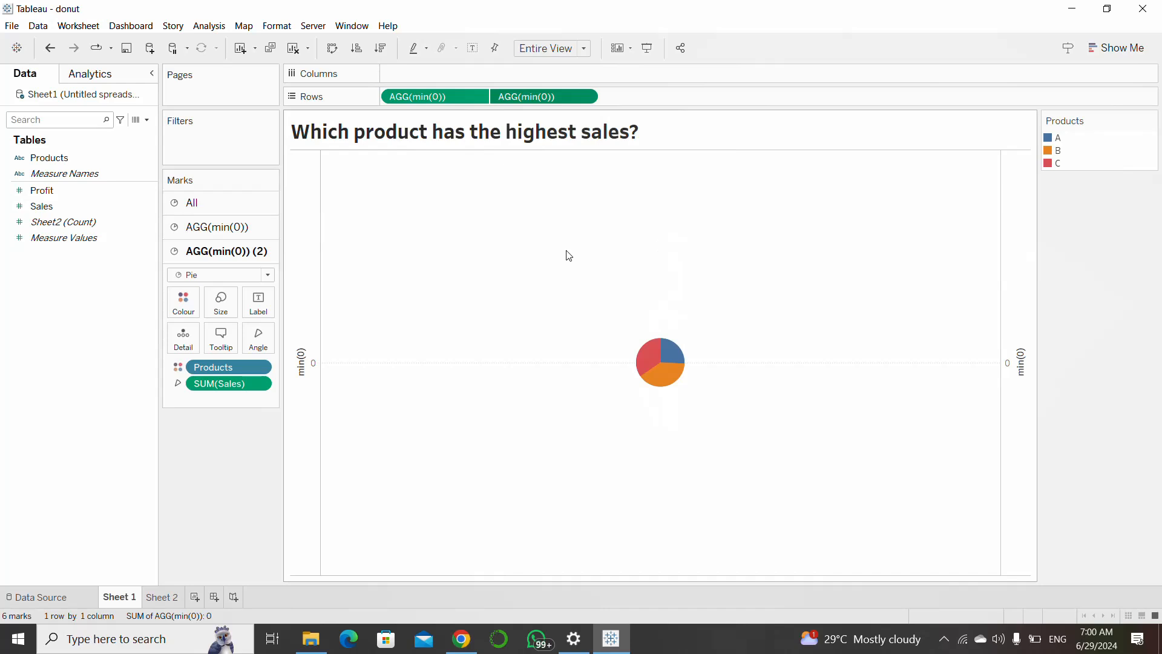
click(551, 48)
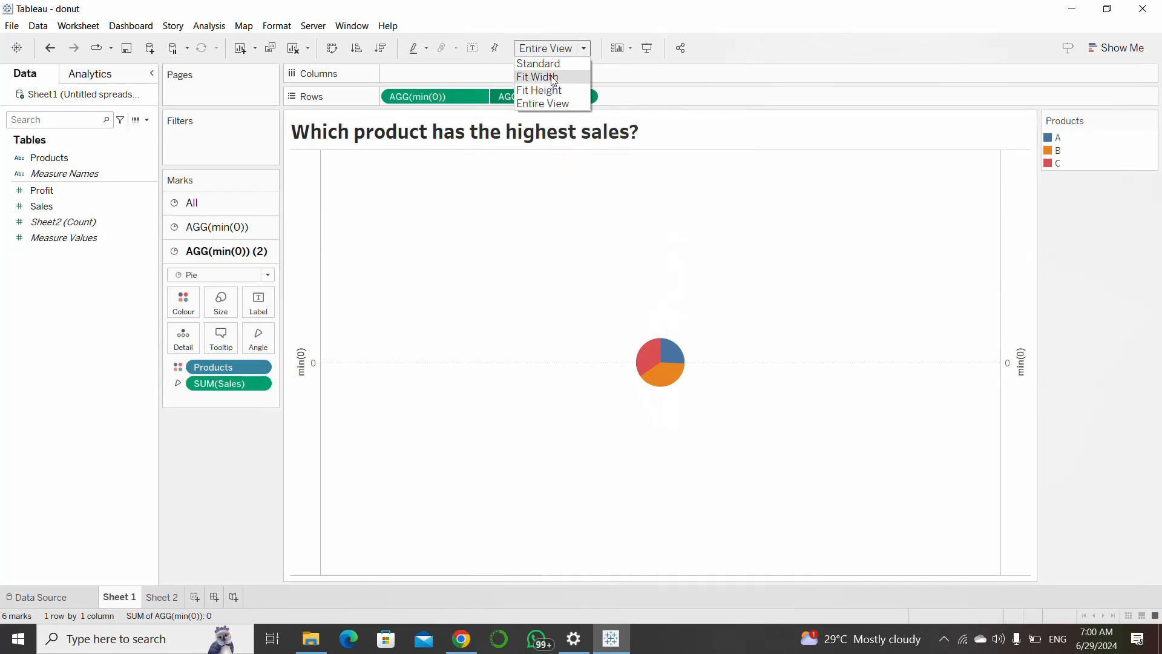
click(543, 103)
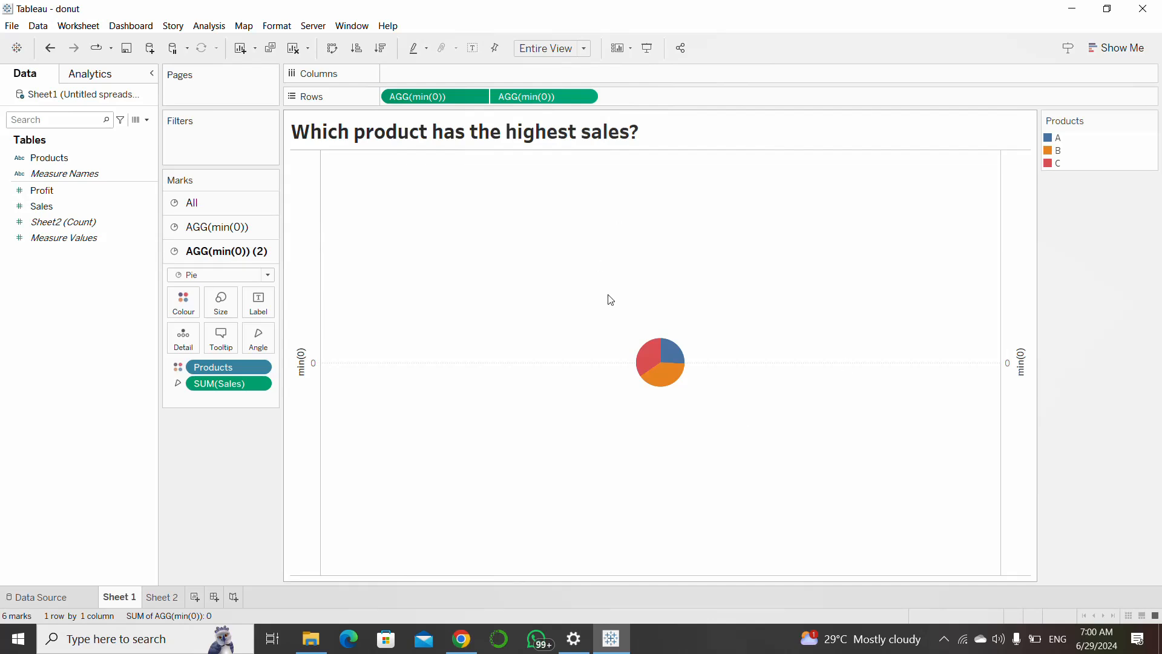
Step: Enlarge the marks on all axes to about three quarters of the size range
click(251, 203)
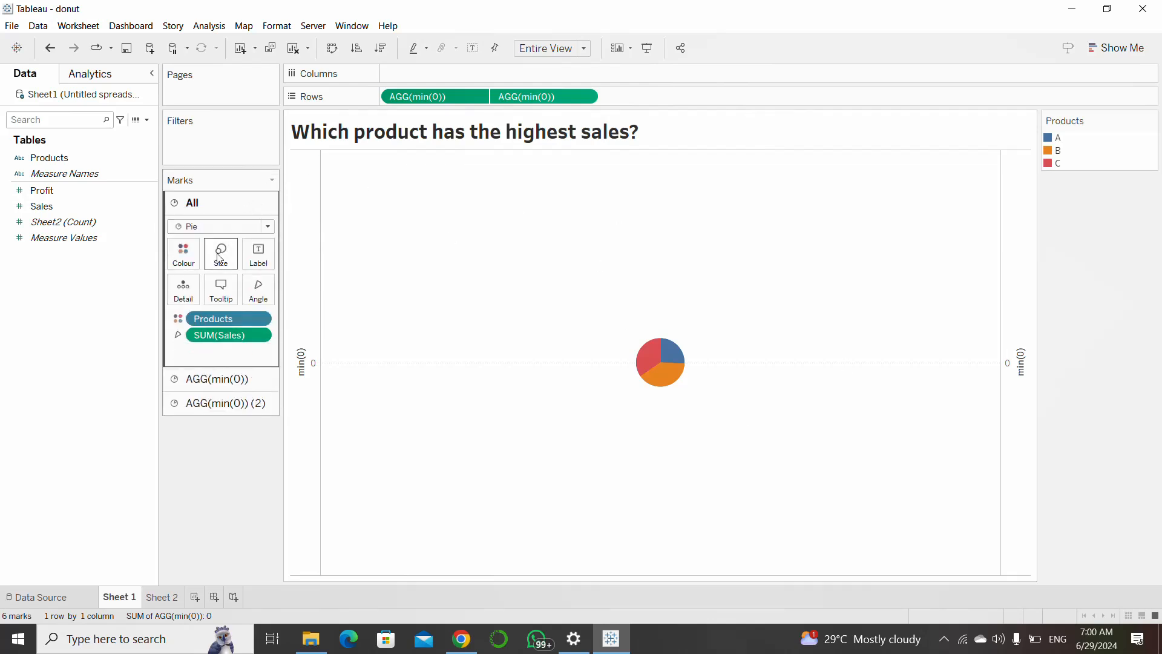
click(220, 259)
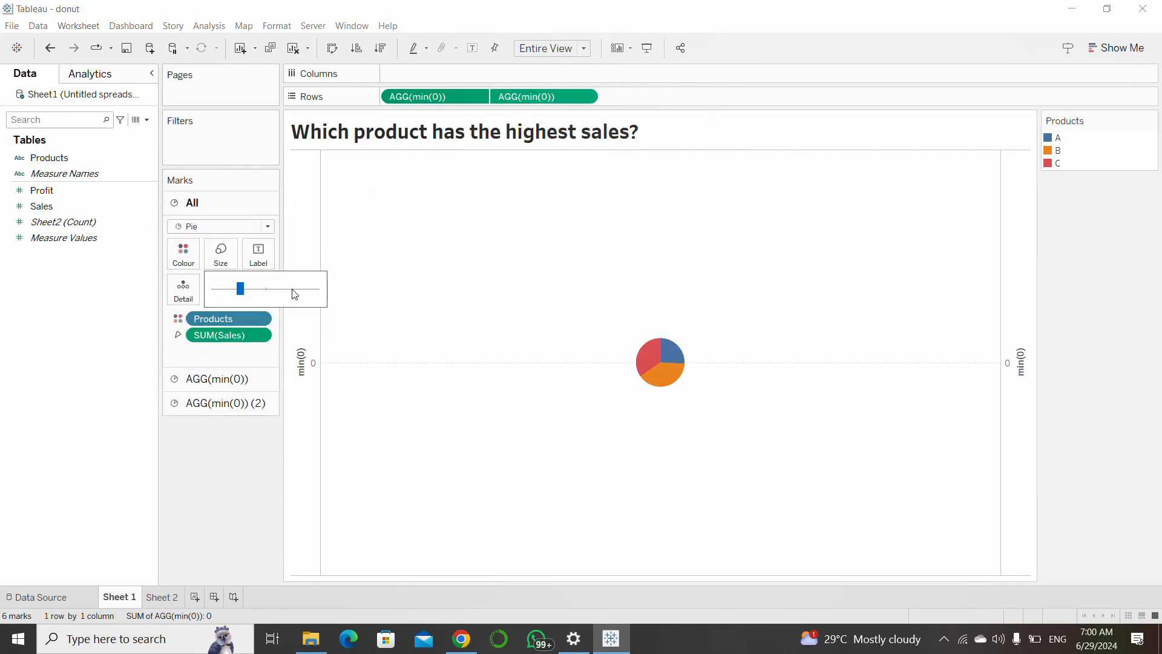
click(295, 294)
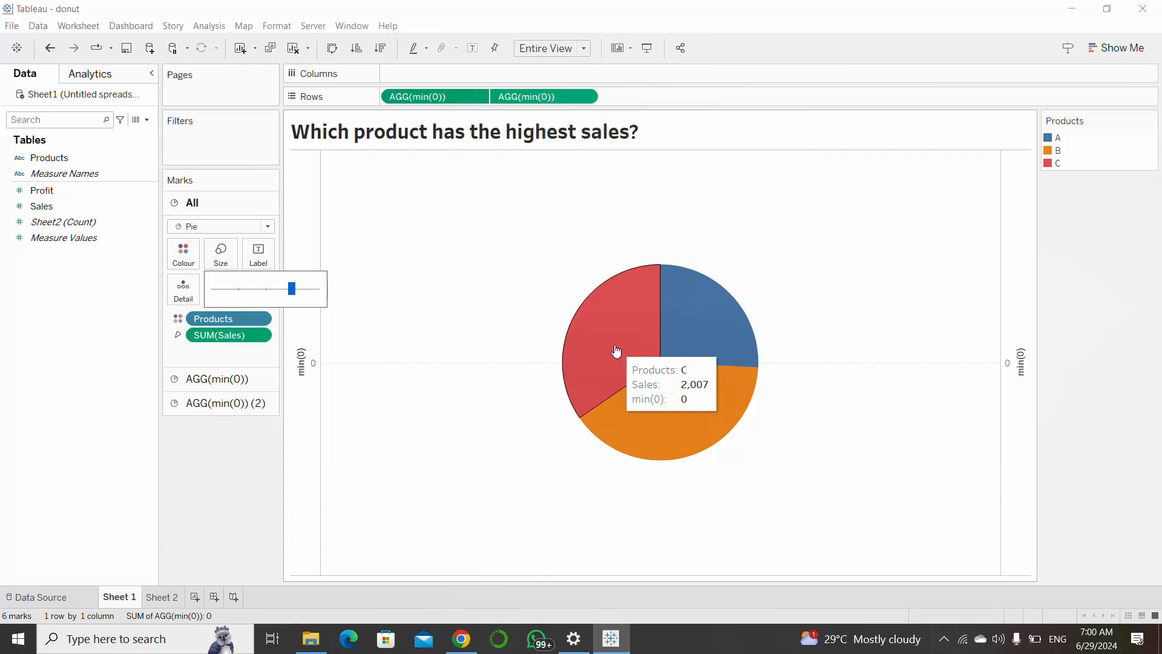
click(474, 432)
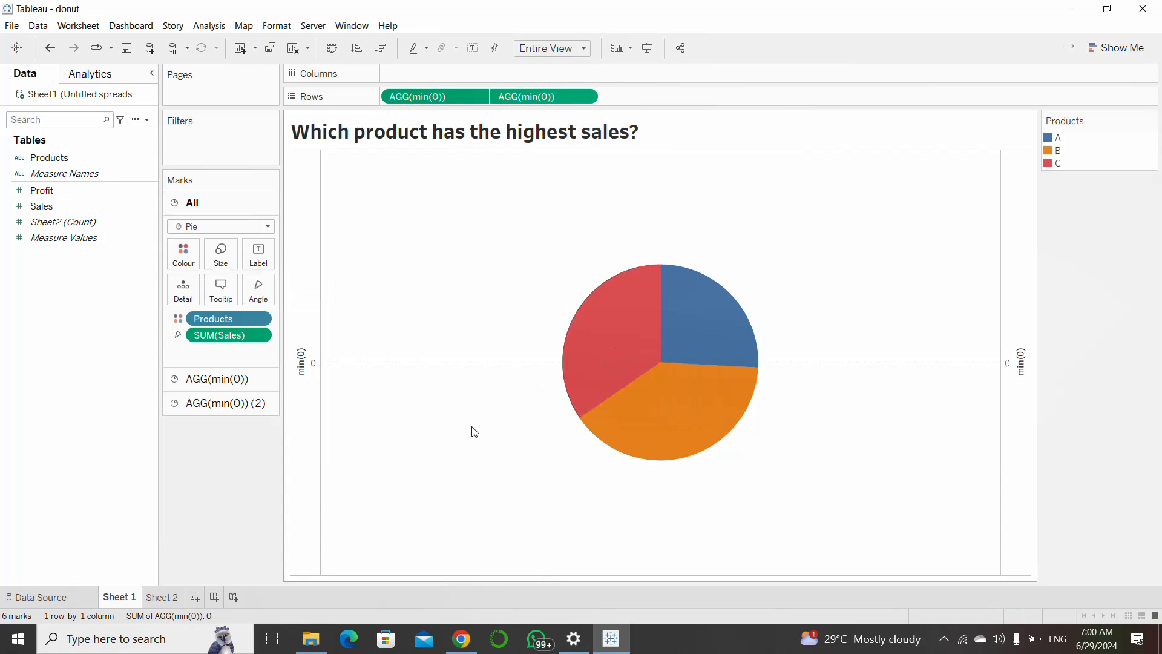
Step: Change the second min(0) axis to the Circle mark type and remove Products and Sales from its marks
click(418, 97)
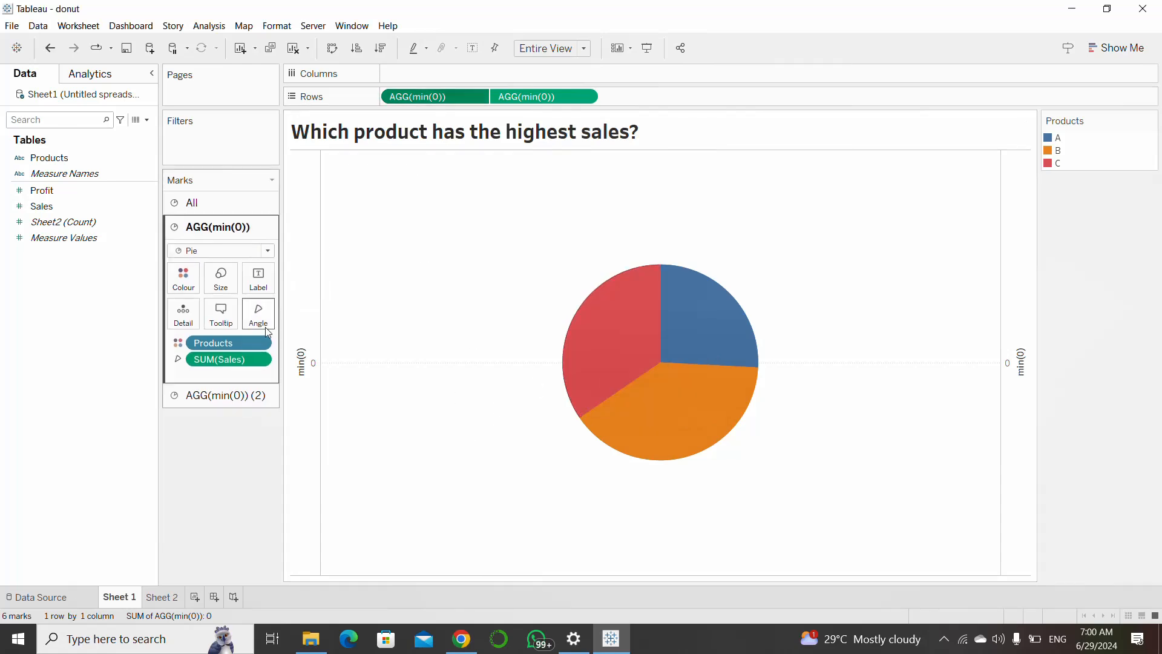
click(517, 97)
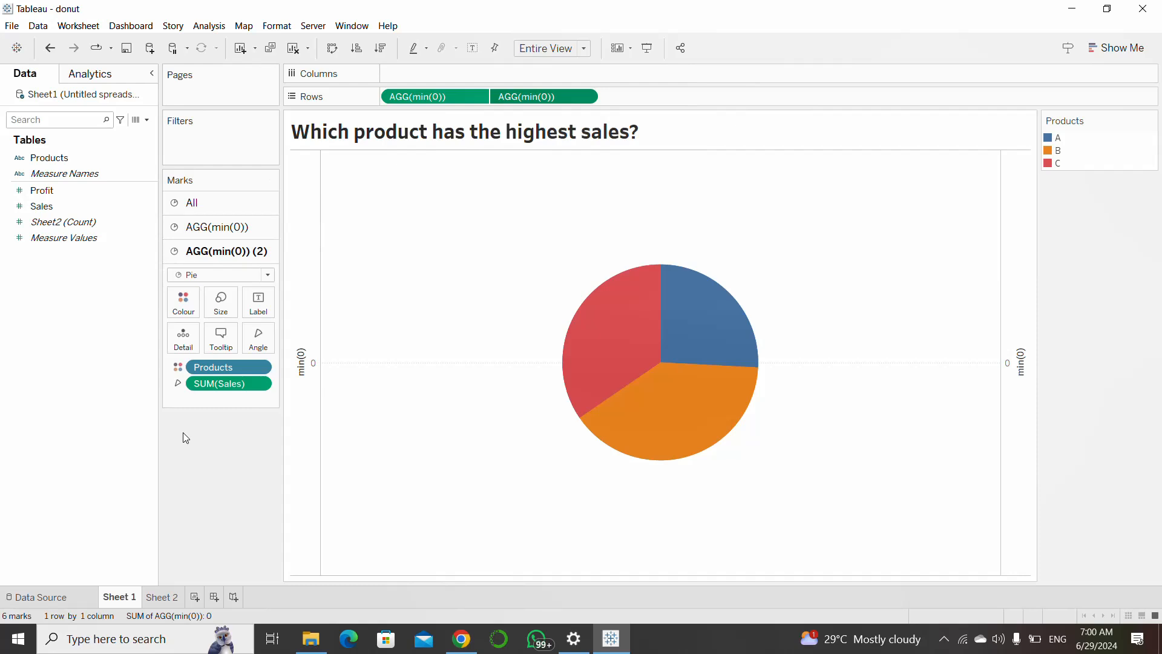
click(219, 274)
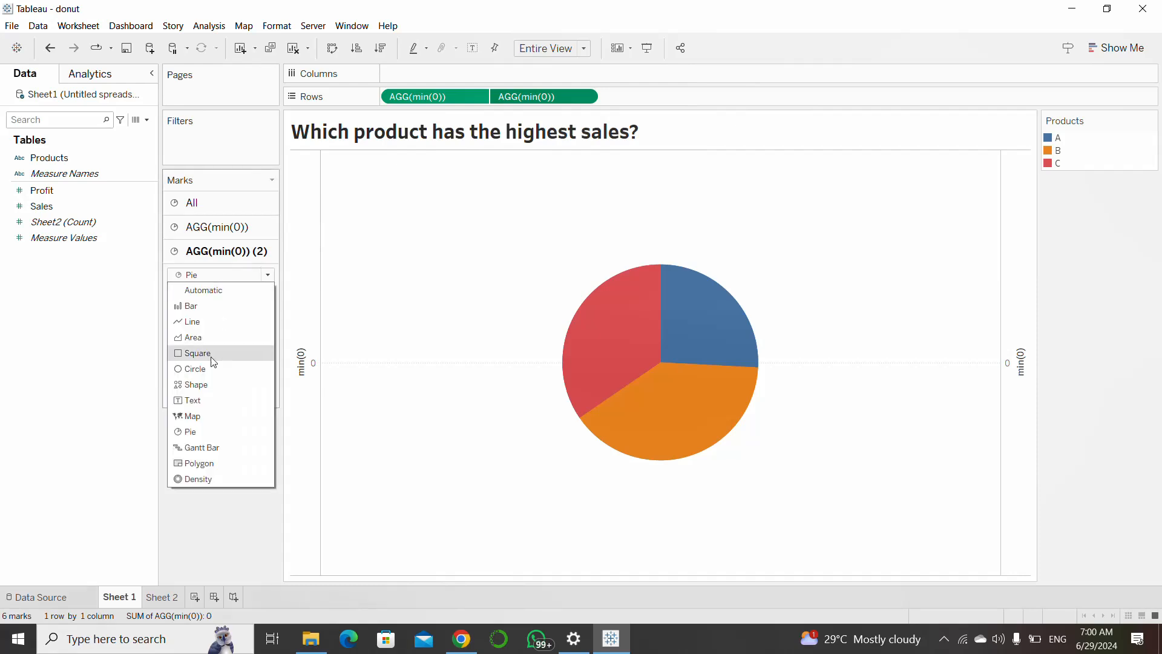
click(203, 369)
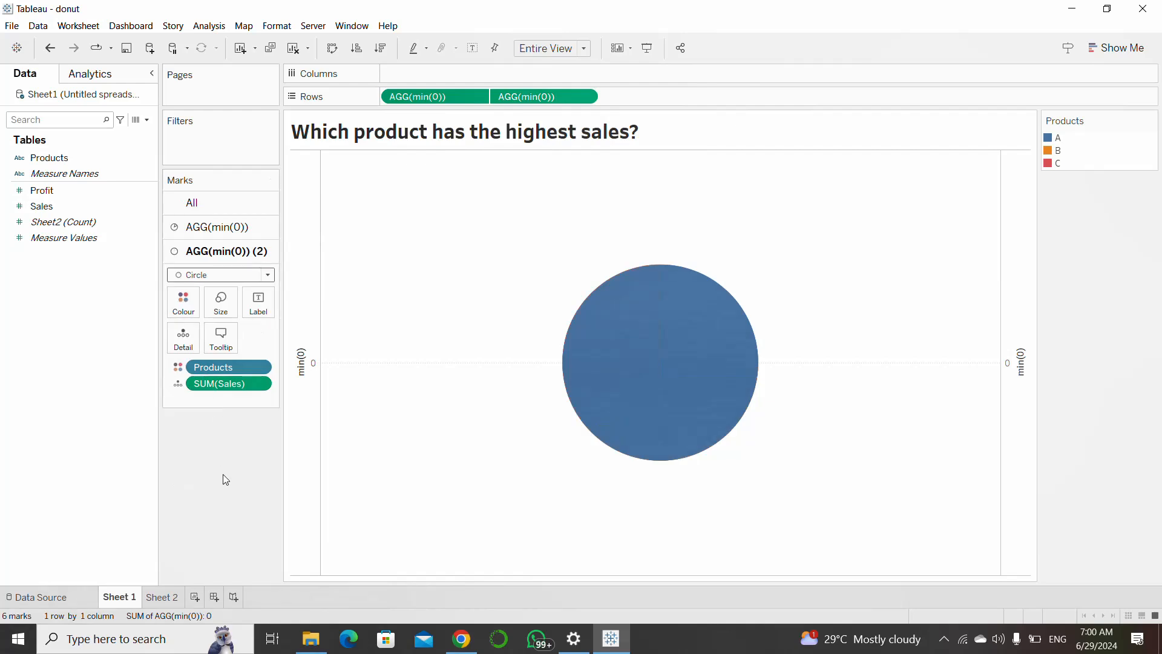
drag(213, 366, 215, 505)
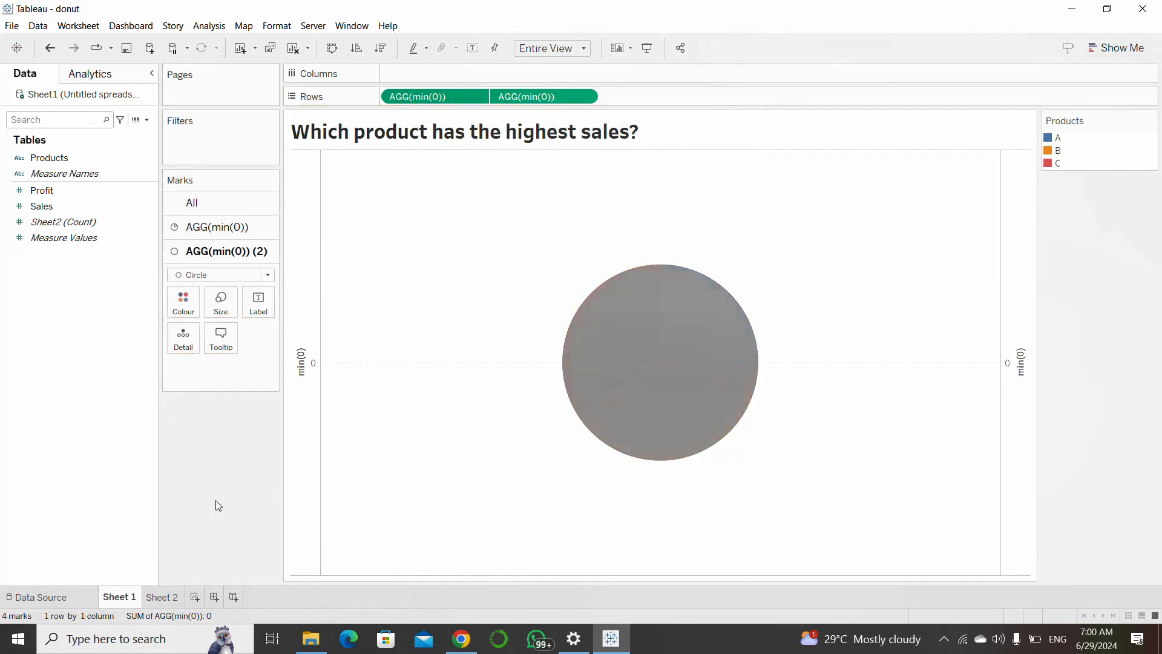
Step: Shrink the second axis's circle to about the middle of the size range so the pie shows as a ring
click(219, 311)
mouse_move(262, 339)
mouse_down()
mouse_move(279, 342)
mouse_move(270, 337)
mouse_up()
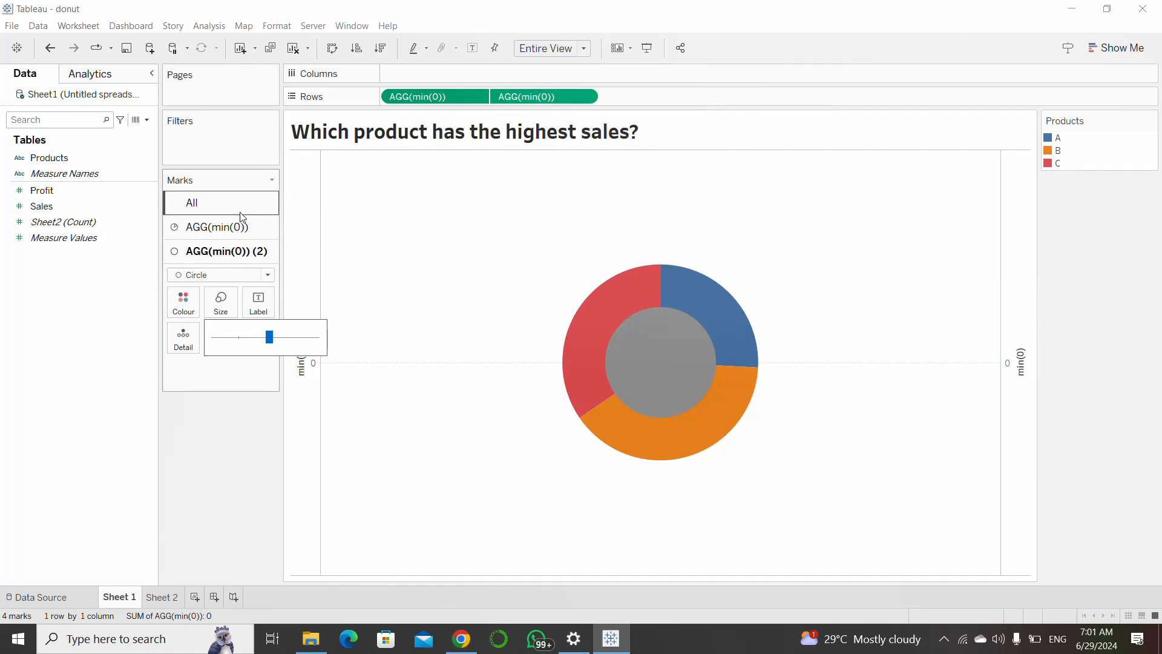
click(228, 438)
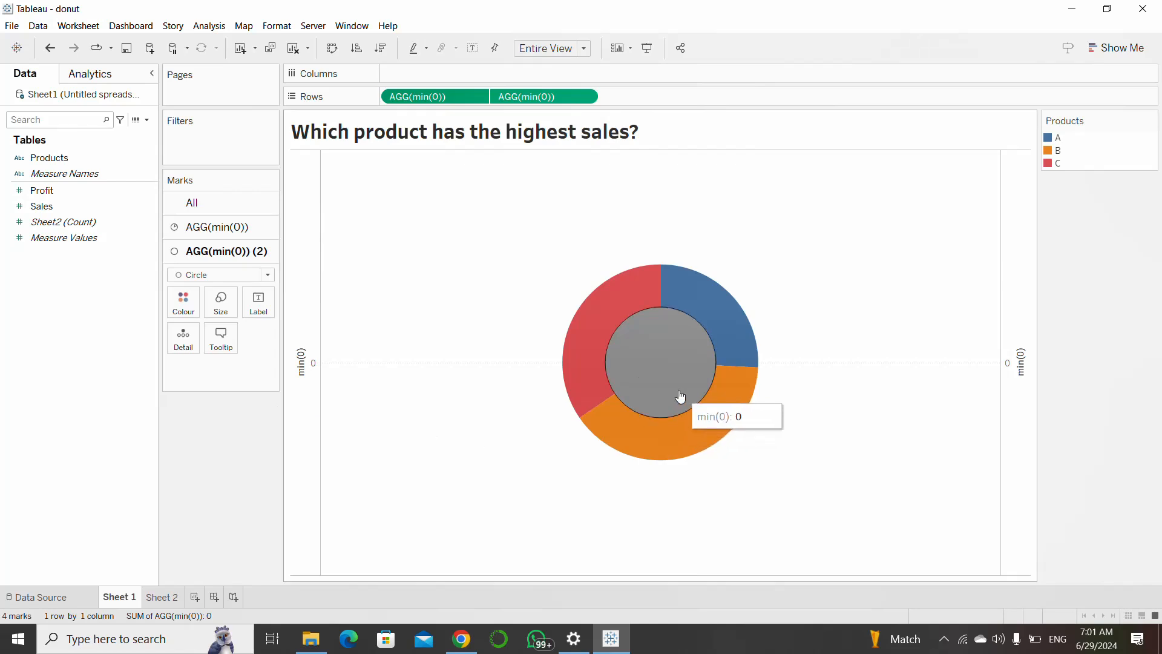
Step: Colour the inner circle white to form the donut hole
click(183, 299)
click(203, 344)
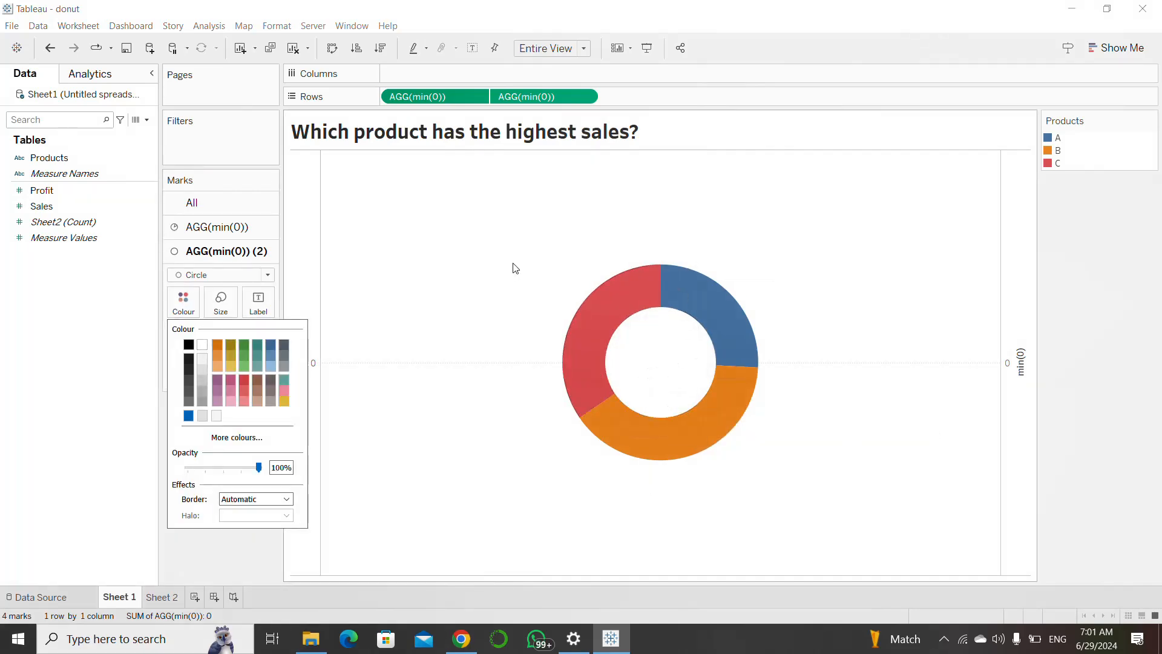
click(240, 569)
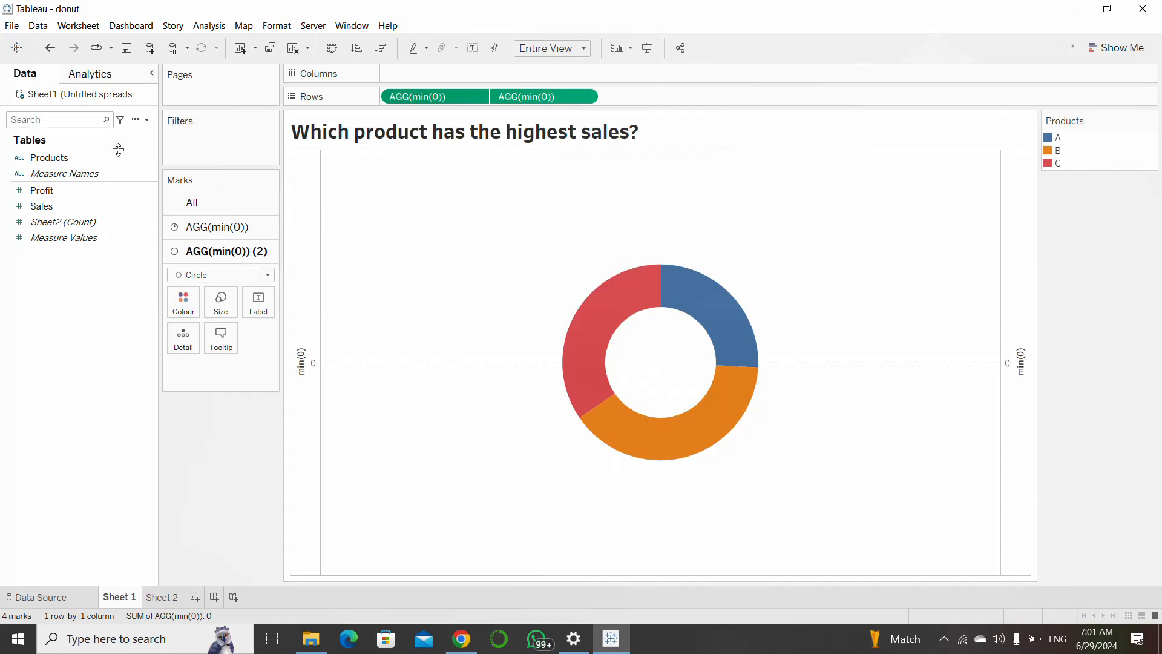
Step: Label the ring's slices on the first min(0) axis with Products and Sales
click(195, 230)
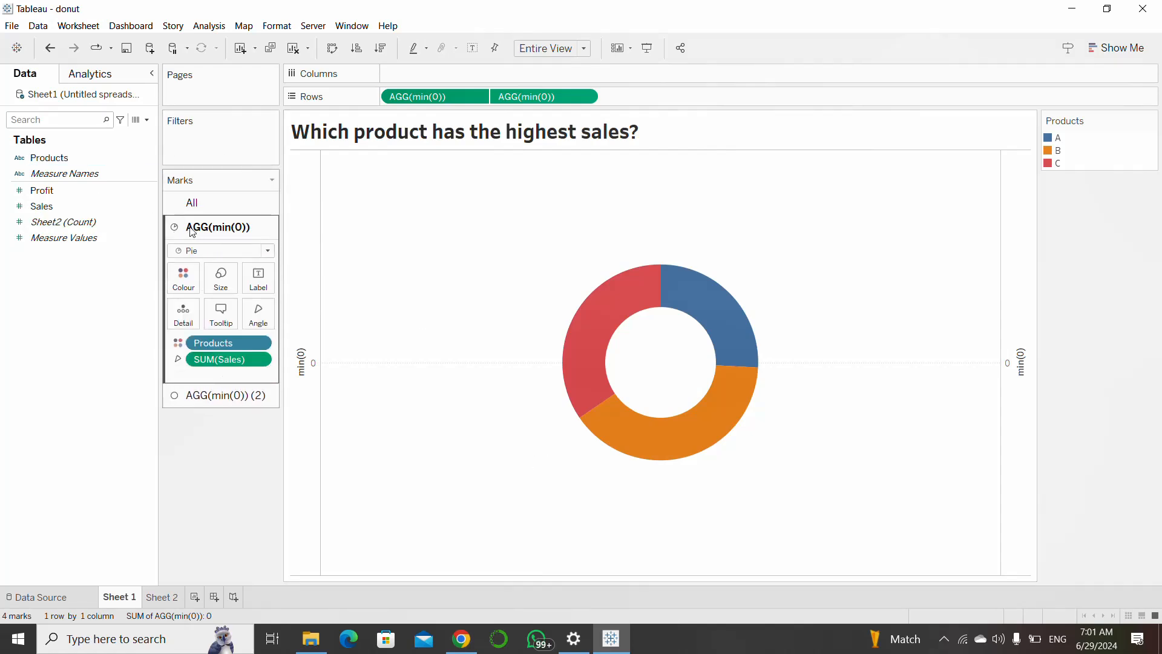
drag(45, 157, 259, 291)
drag(41, 206, 258, 277)
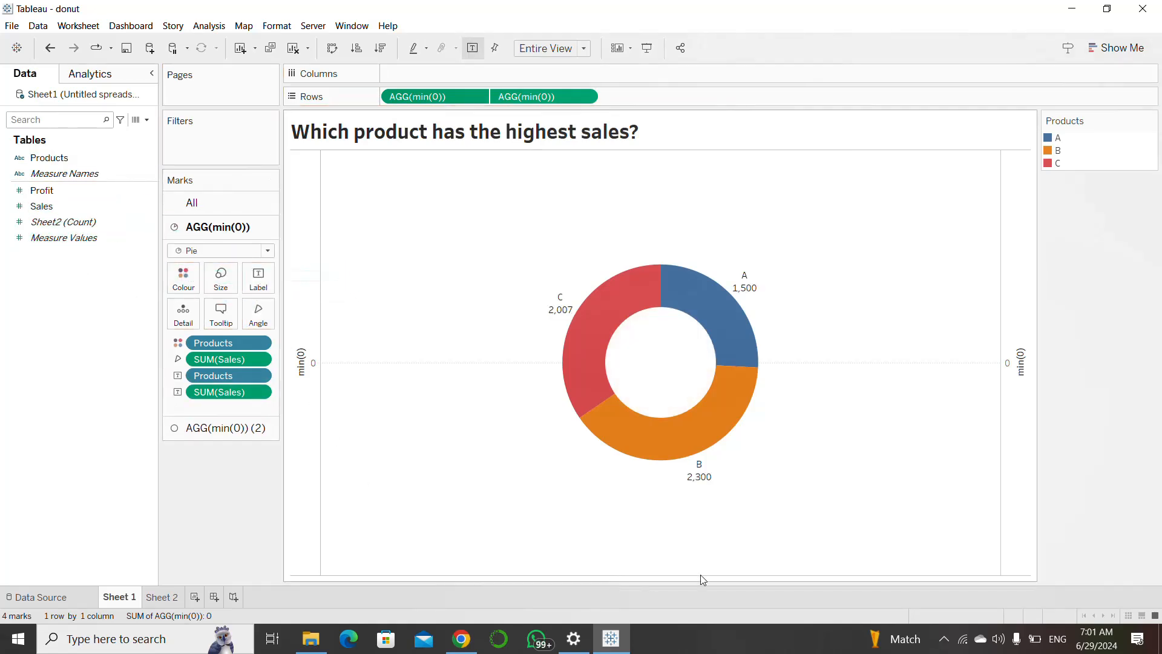
mouse_move(693, 458)
Step: Open Sheet 2 and examine each product's profit against its sales in the data source table
click(162, 596)
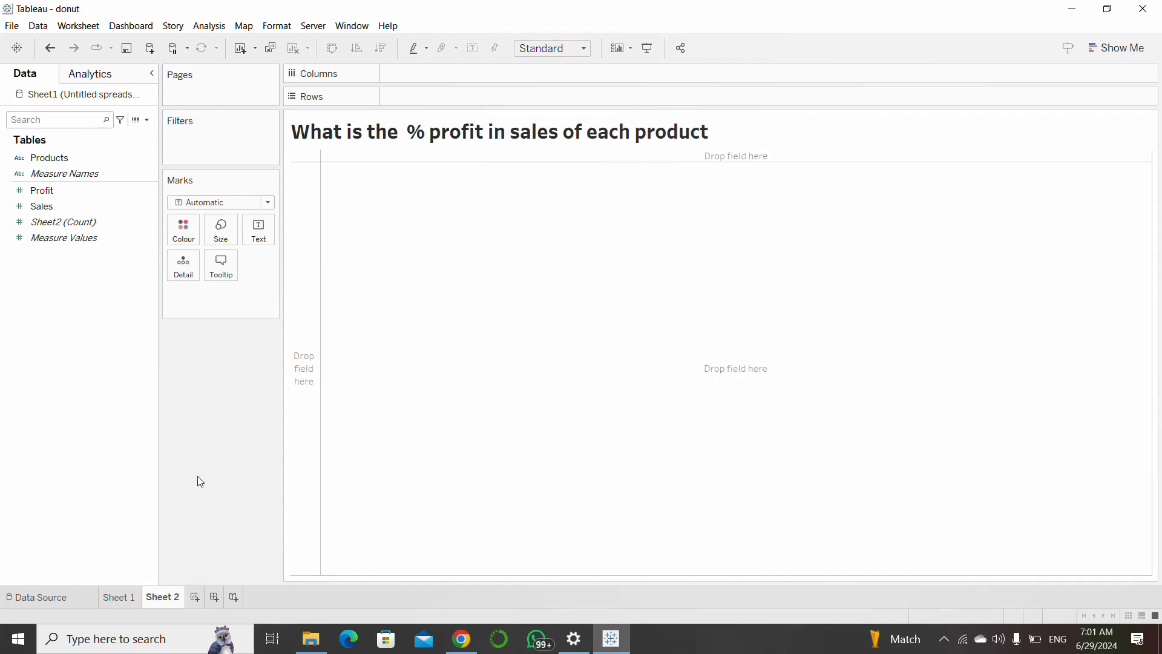
double_click(99, 99)
click(725, 452)
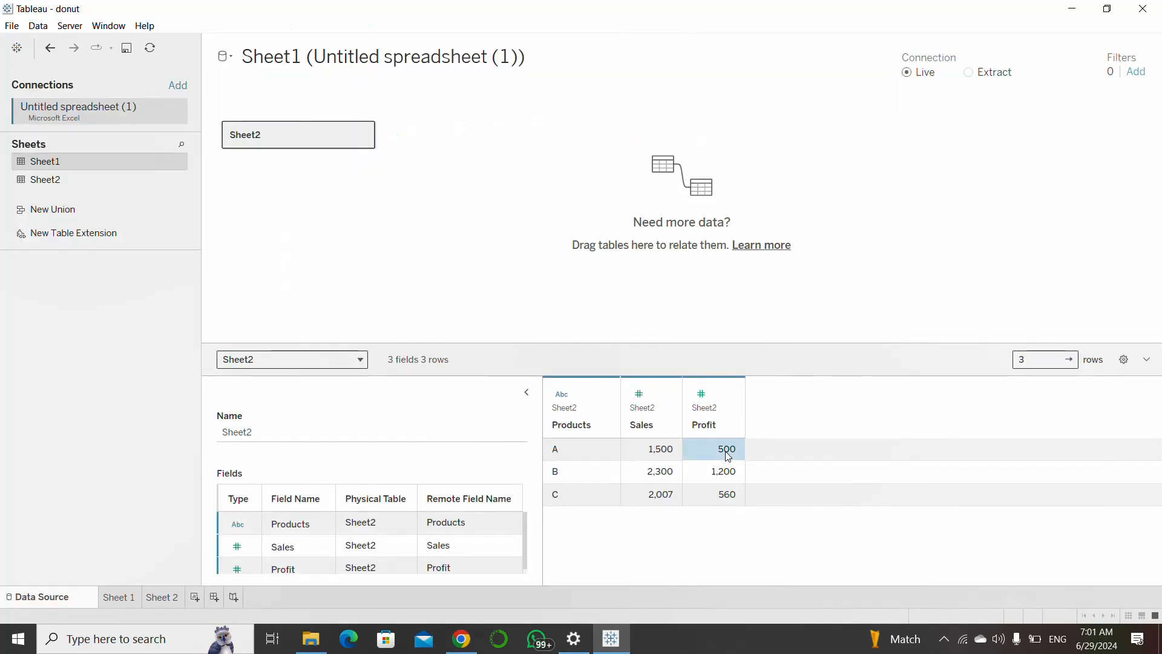
click(672, 454)
click(702, 475)
click(677, 478)
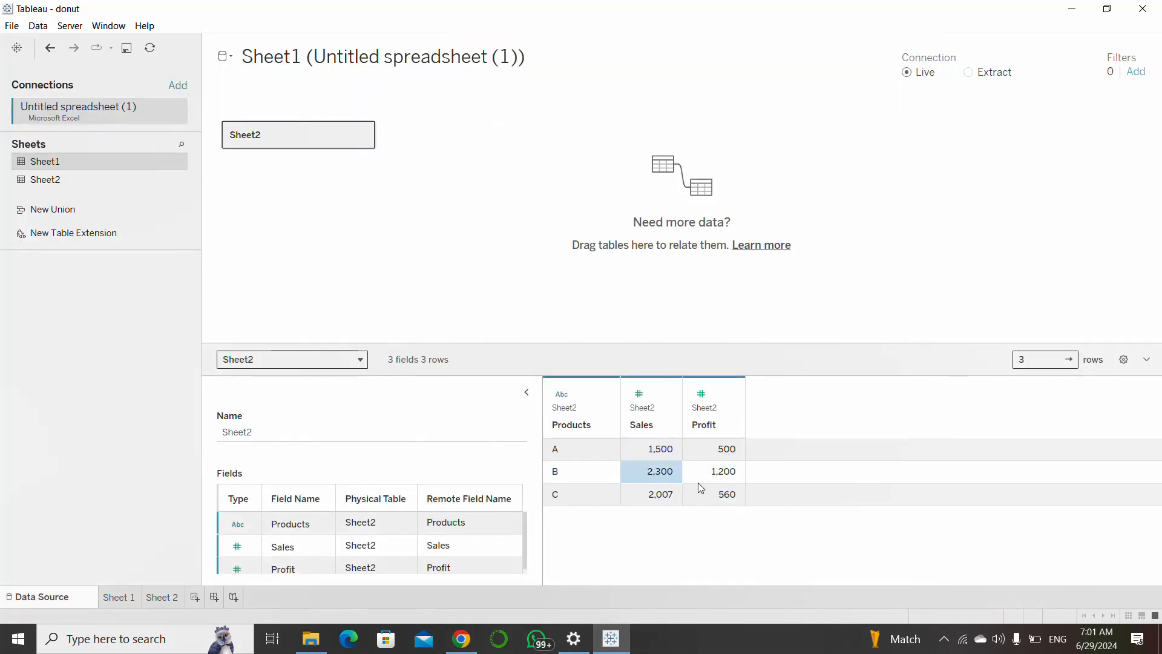
click(706, 498)
click(670, 499)
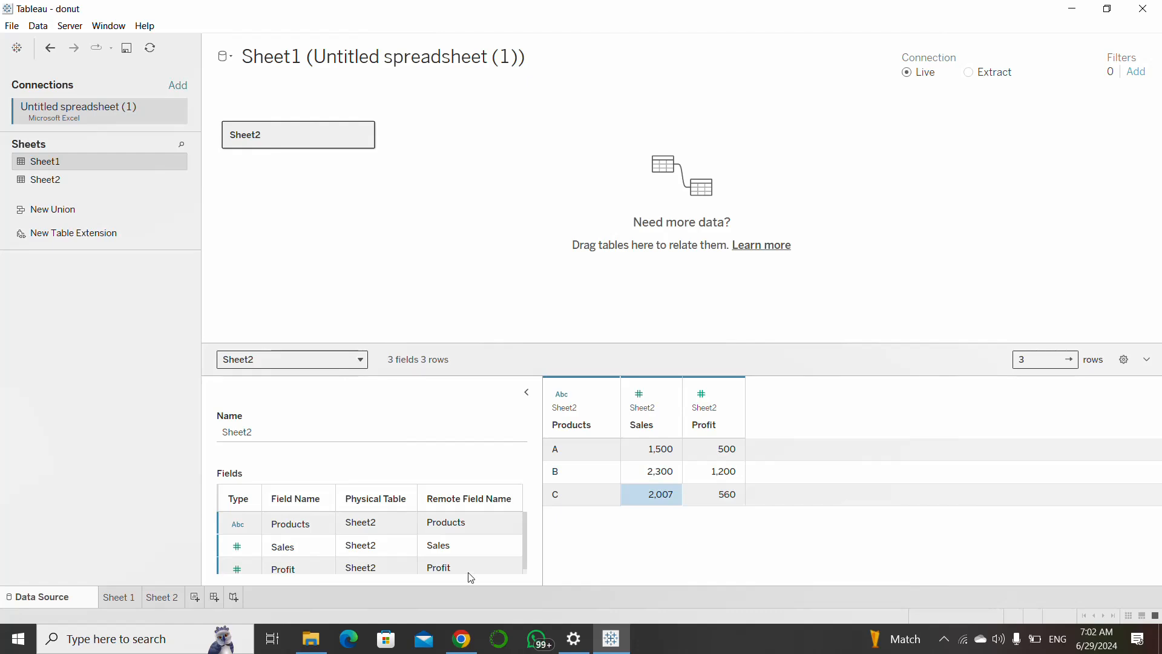
click(176, 599)
mouse_move(178, 601)
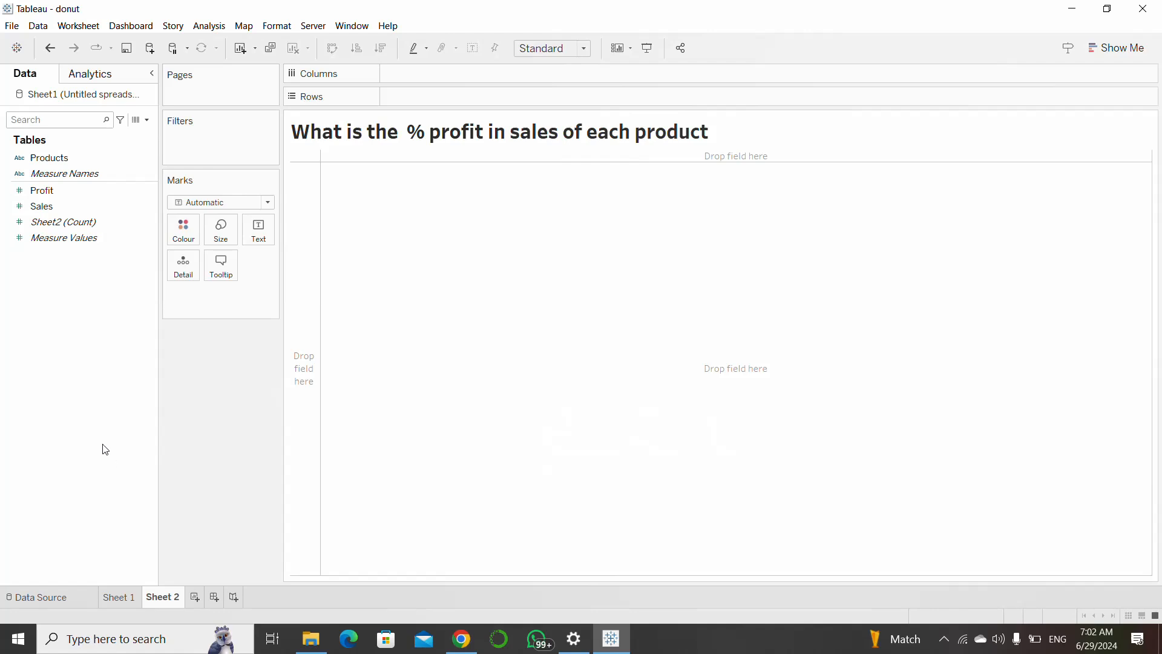
Step: Create a calculated field named "% of profit" with the formula [Profit]/[Sales]
click(147, 120)
click(49, 133)
click(186, 280)
drag(41, 190, 373, 228)
text(/)
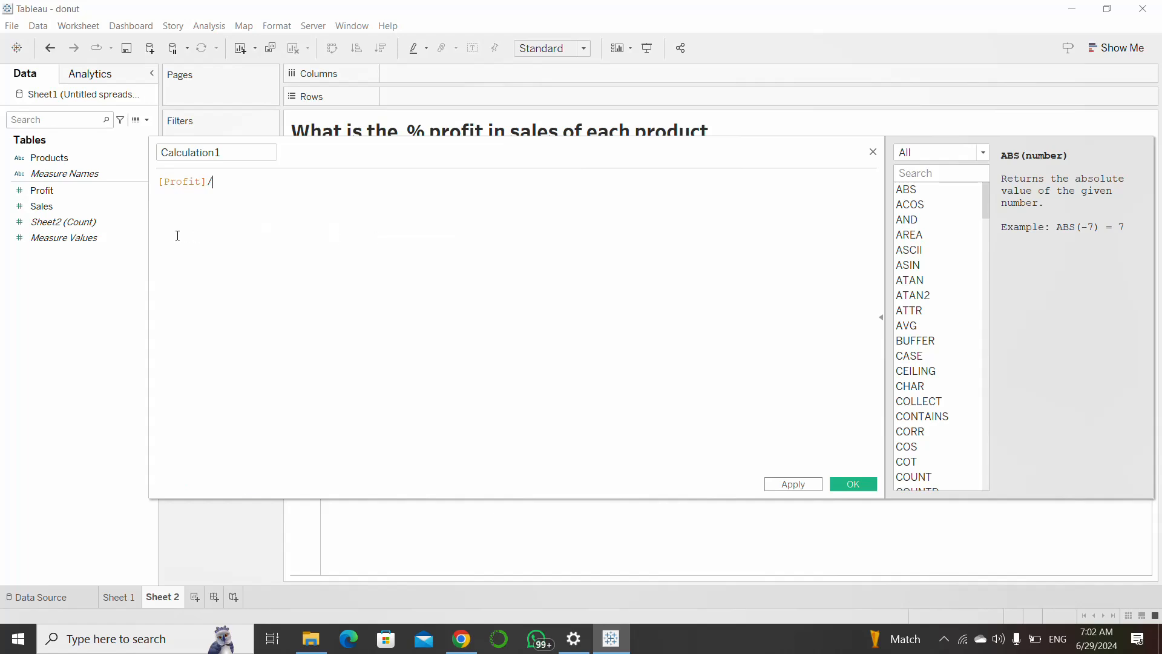
drag(73, 208, 274, 210)
click(242, 159)
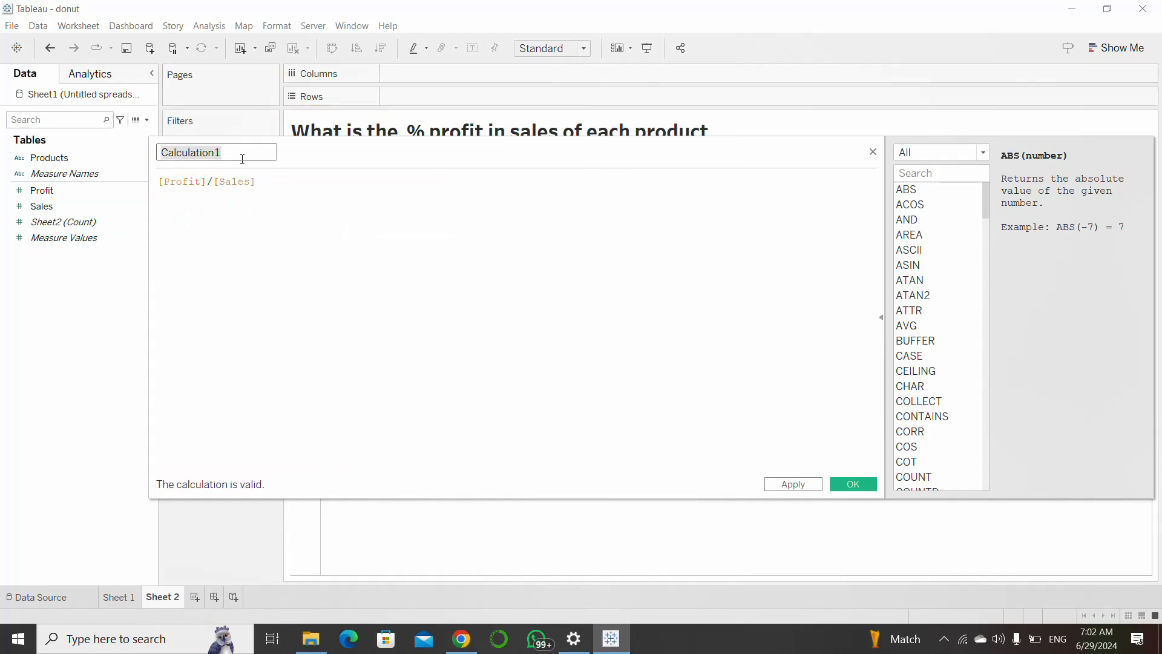
text(% of )
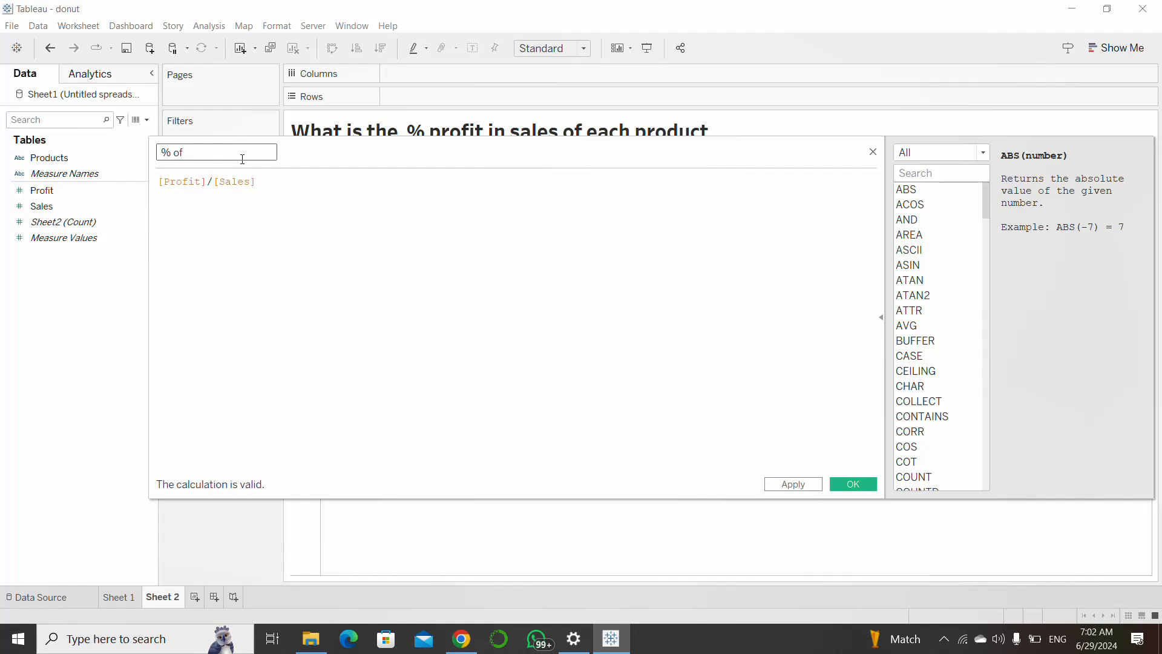
text(profit)
click(853, 484)
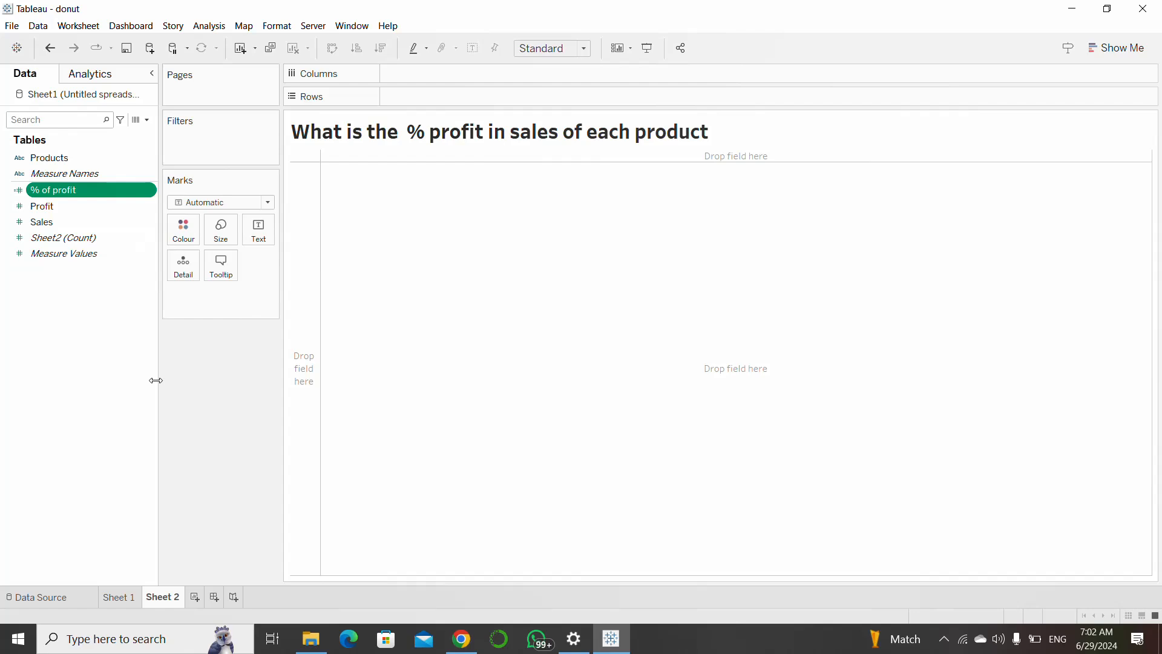
Step: Start another calculated field and name it Remain
click(147, 119)
click(139, 134)
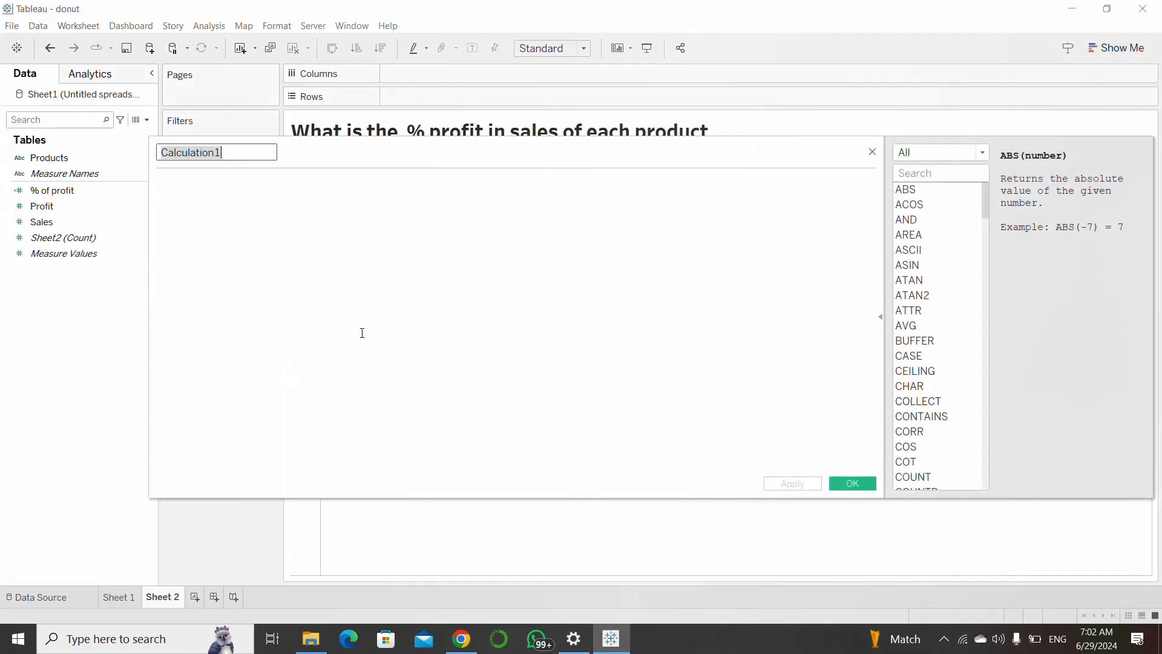
text(R)
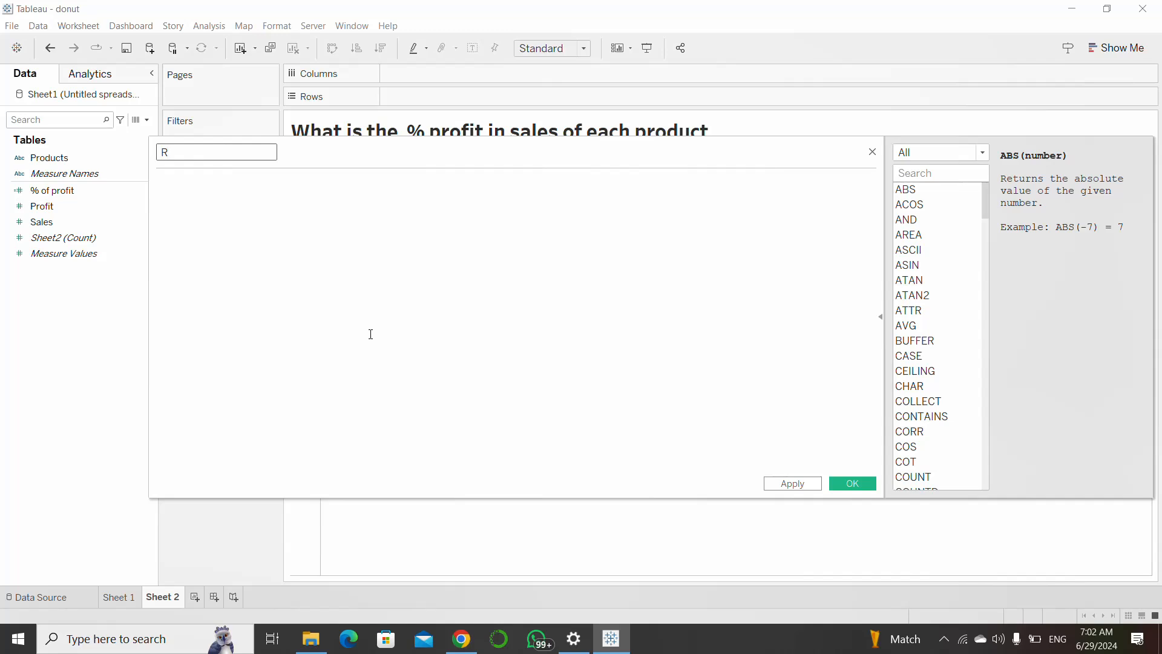
text(e)
key(BackSpace)
text(emainnig)
key(BackSpace)
key(BackSpace)
key(BackSpace)
Step: Define the Remain calculation as 1 - [% of profit] and save it
click(371, 334)
text(1 -n)
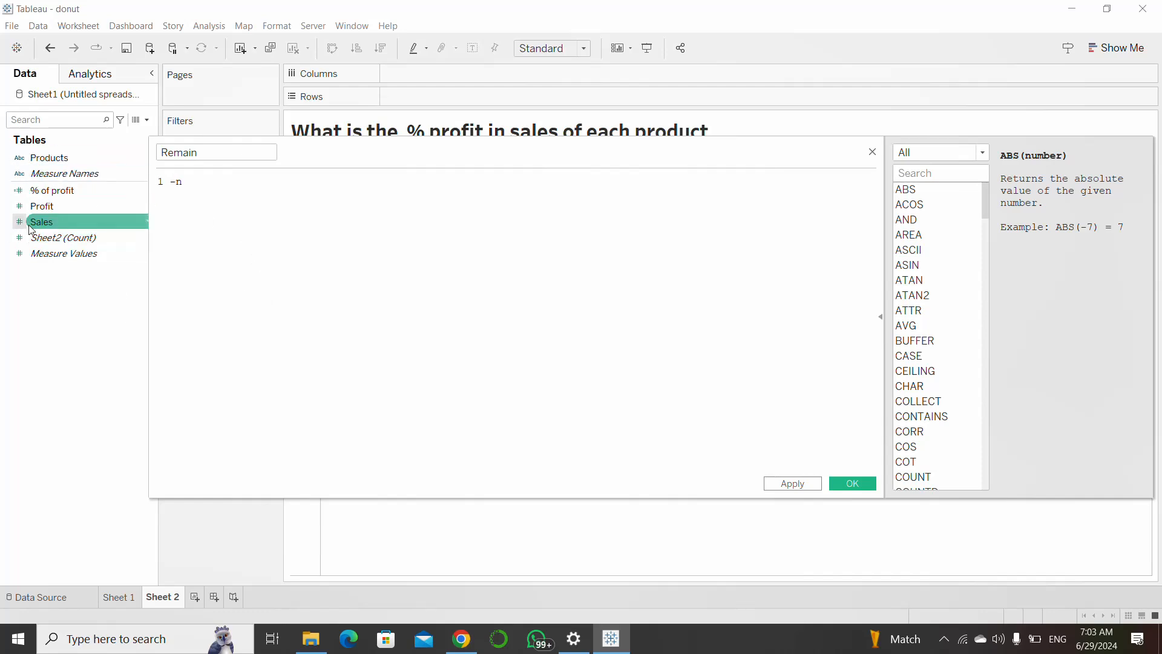
key(BackSpace)
drag(43, 190, 270, 235)
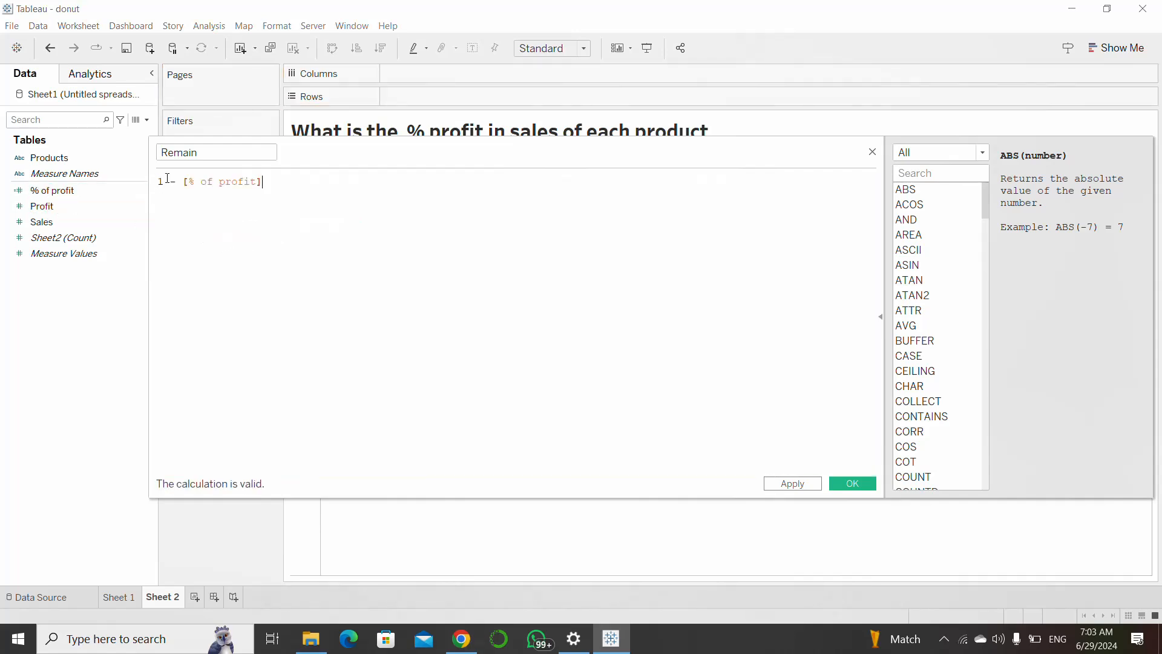
drag(185, 180, 261, 188)
click(214, 184)
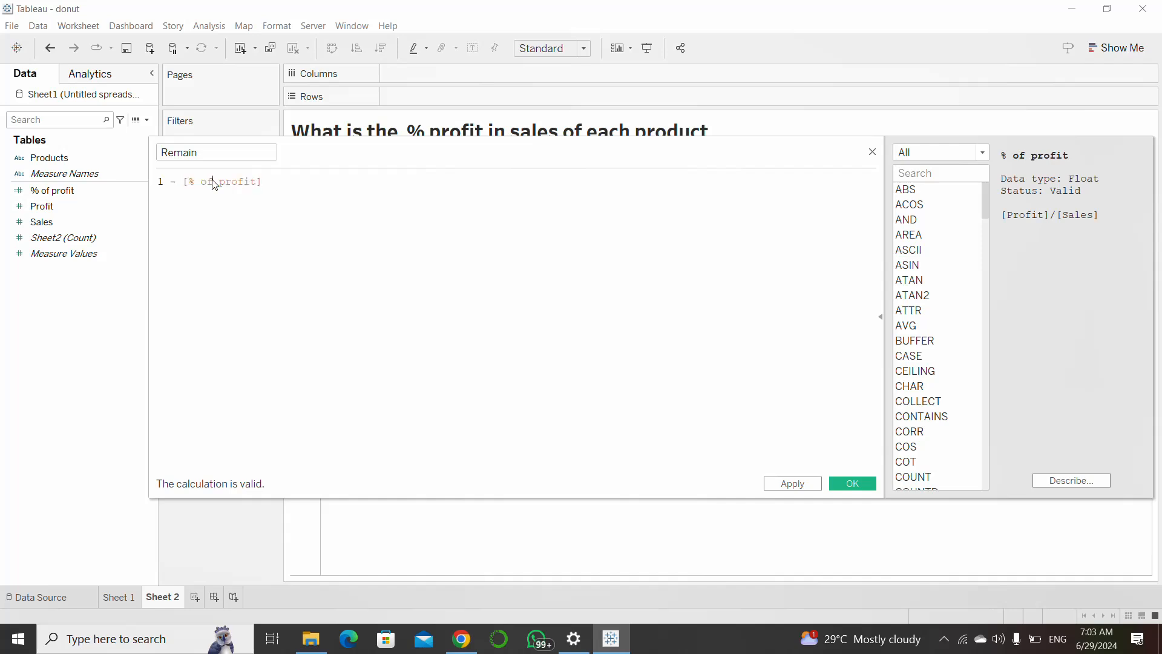
click(164, 189)
click(852, 482)
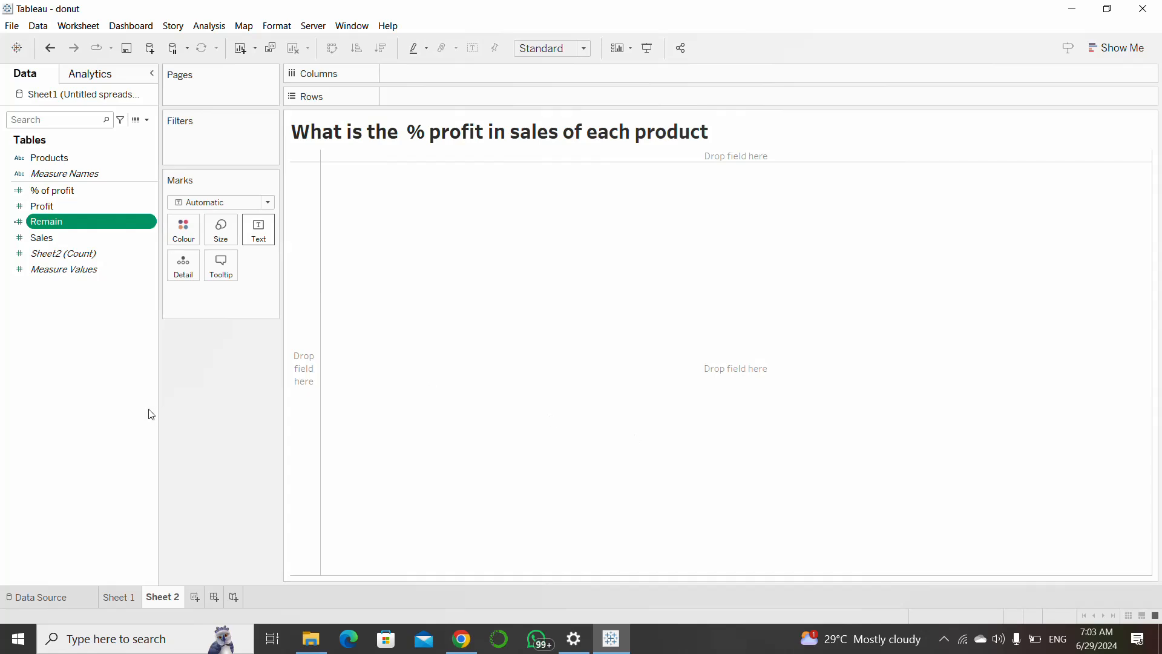
click(89, 269)
click(91, 222)
ctrl+click(88, 197)
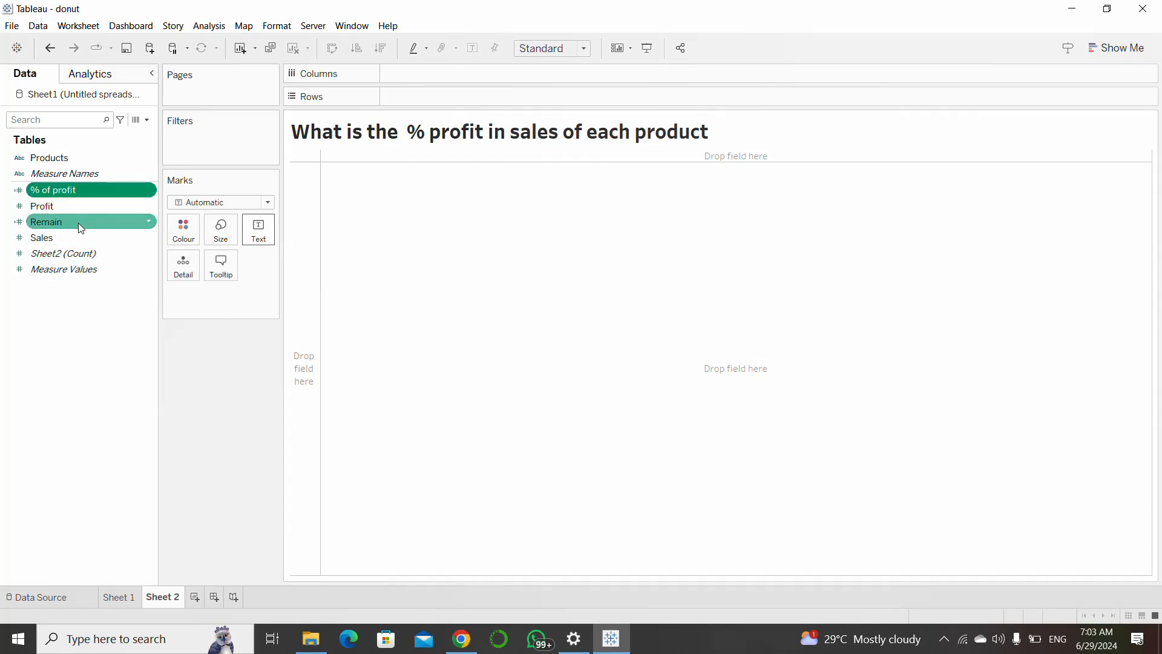
click(79, 223)
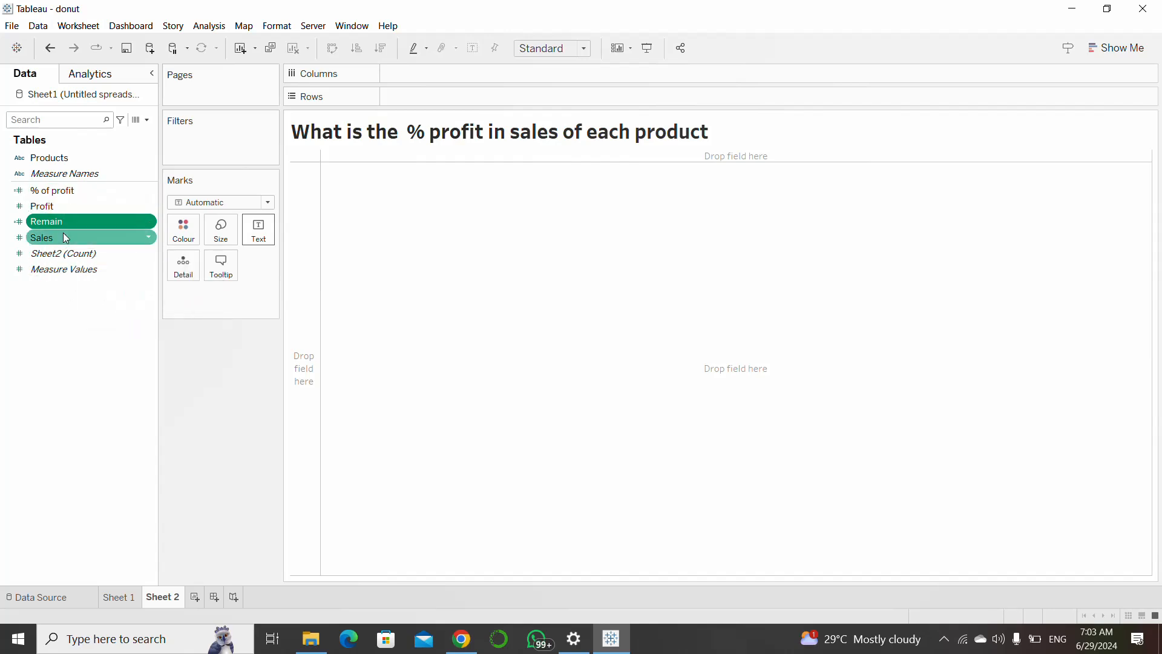
click(64, 343)
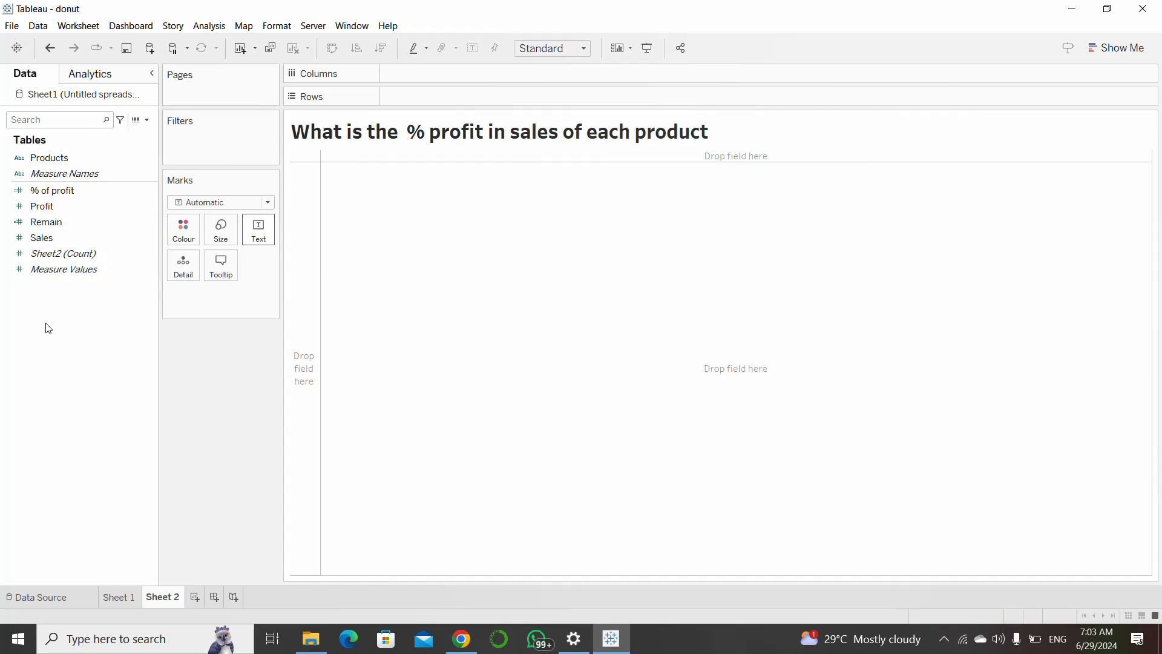
Step: Set the mark type to Pie on Sheet 2 and use Measure Values for the slice angle
click(209, 206)
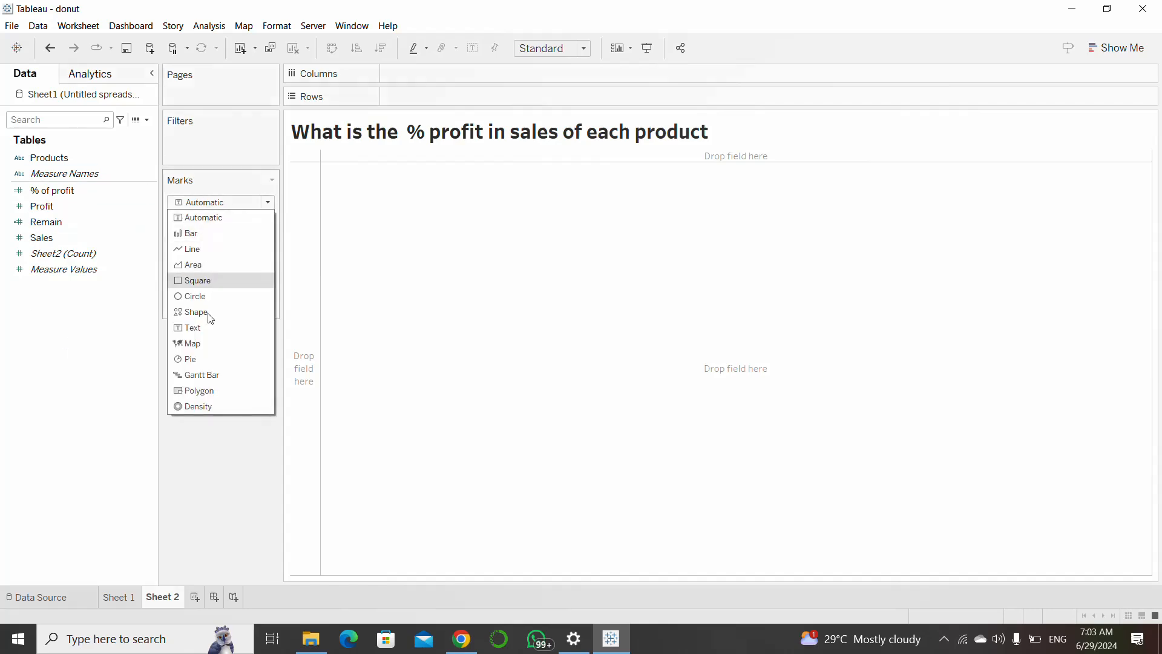
click(204, 358)
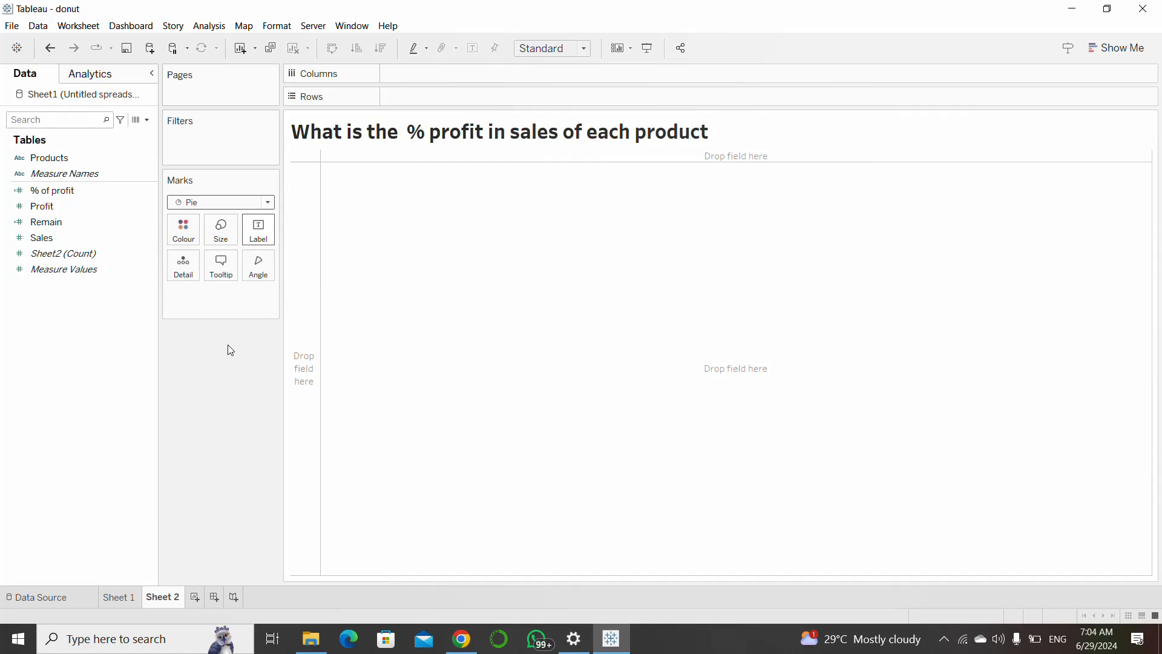
click(73, 277)
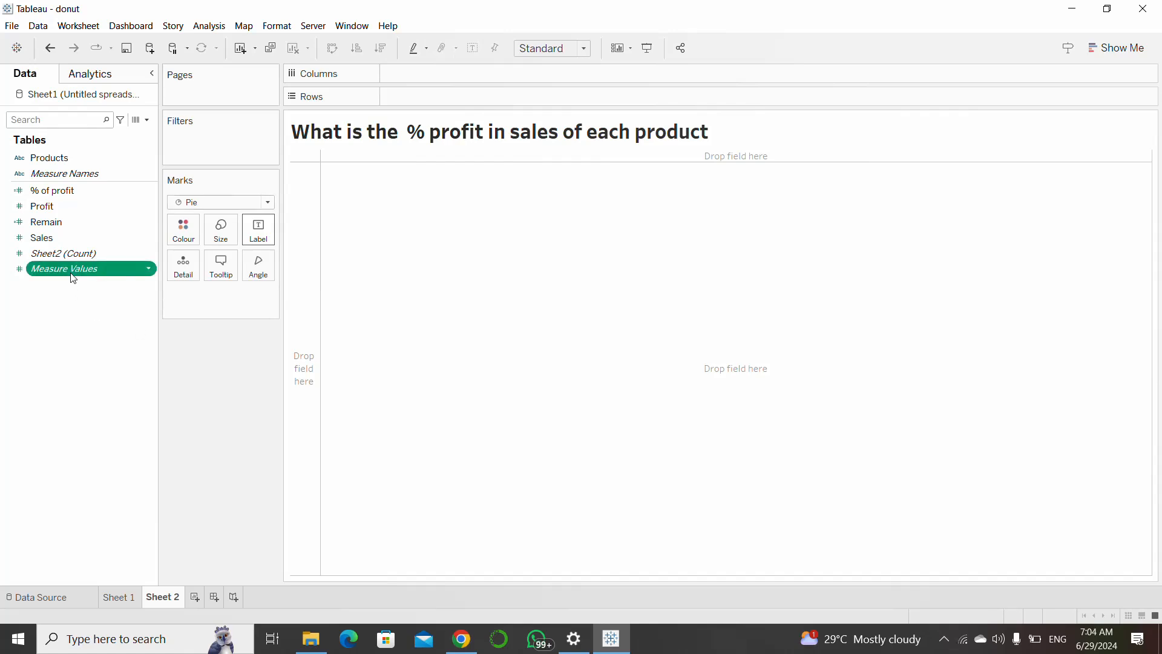
drag(73, 278, 256, 272)
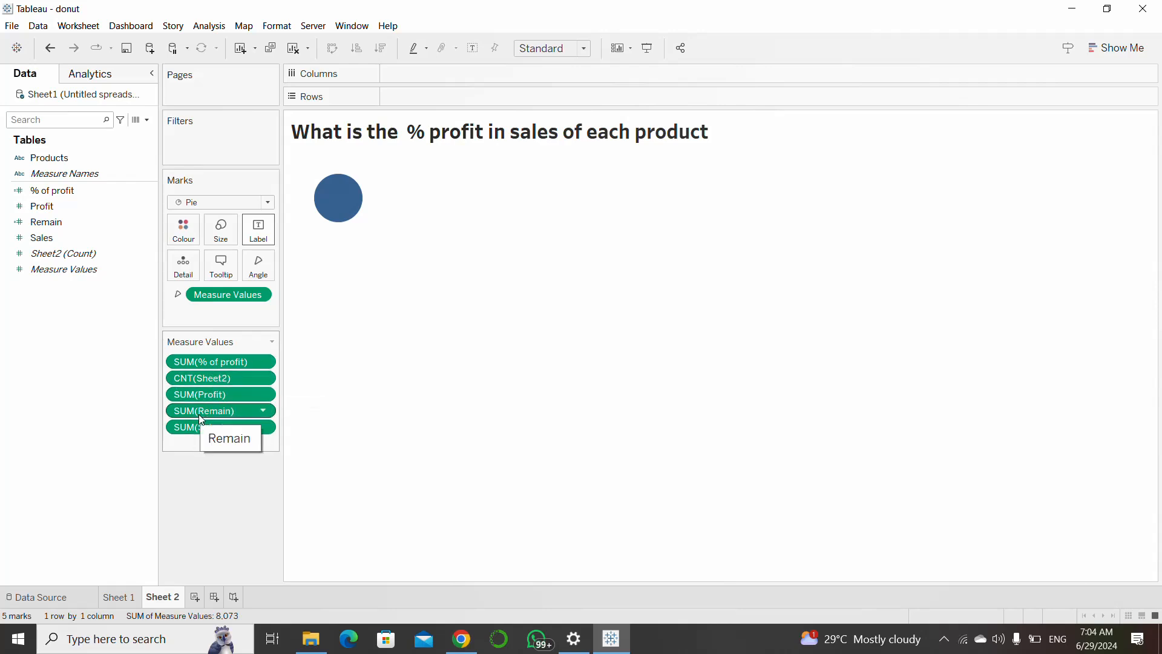
Step: Remove Sales, Profit and the Sheet2 count from Measure Values and colour the pie by Measure Names
drag(201, 427, 62, 430)
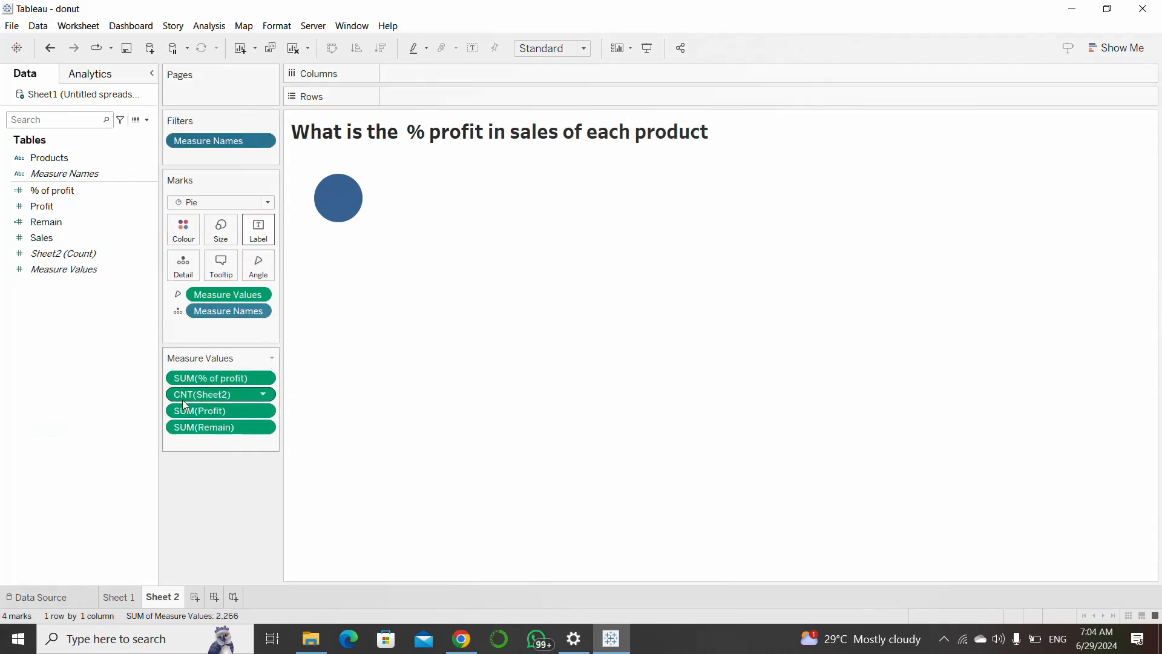
drag(194, 418, 79, 424)
drag(246, 395, 97, 401)
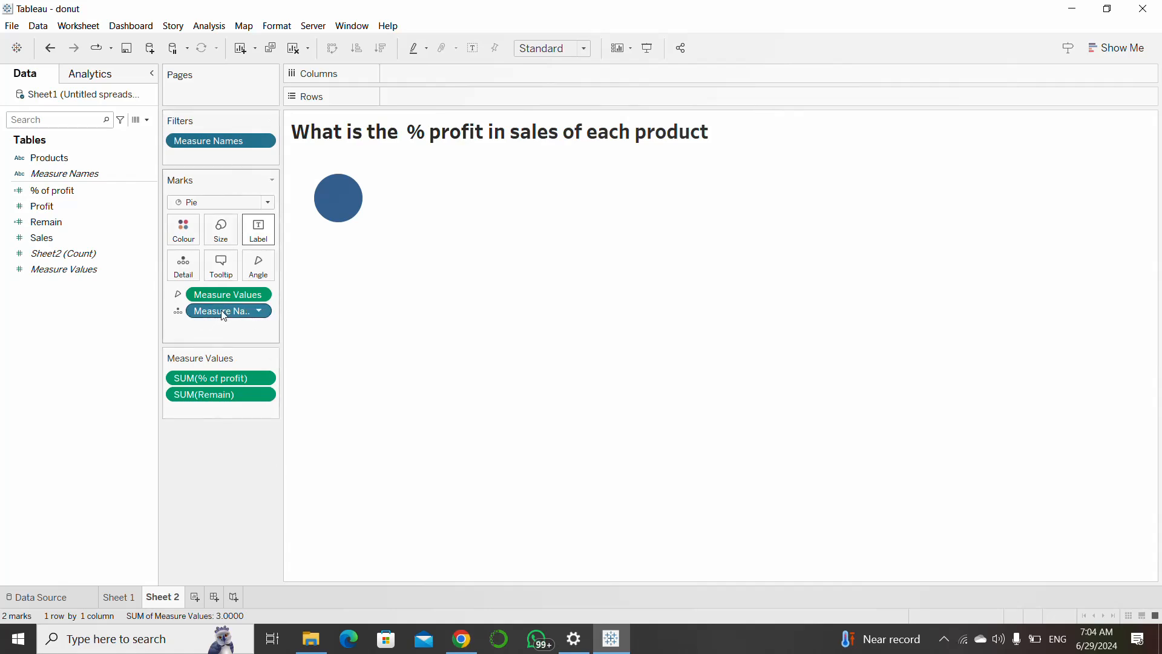
drag(223, 315, 186, 230)
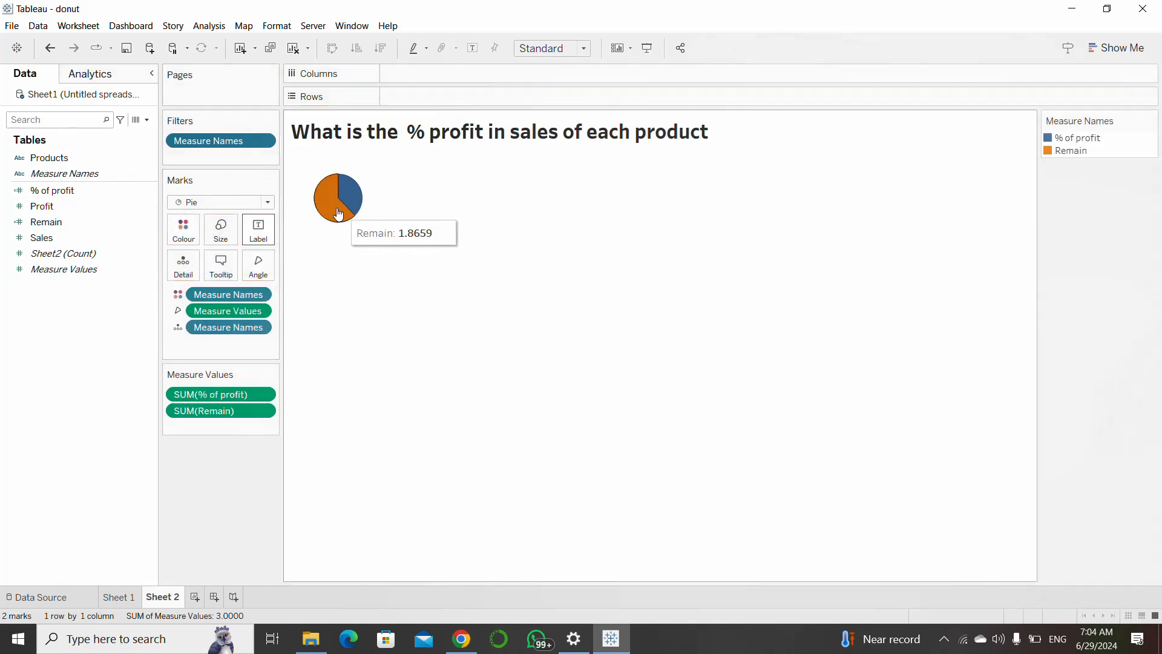
Step: Fit the chart to Entire View and add Products to Columns for one pie per product
click(546, 46)
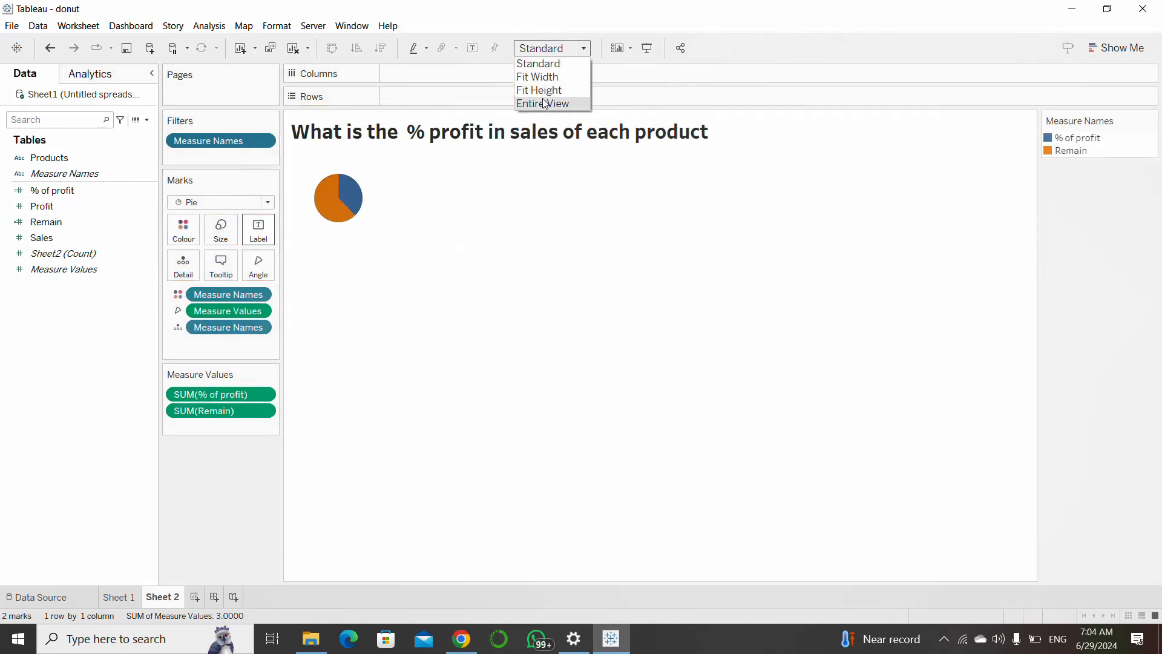
click(545, 103)
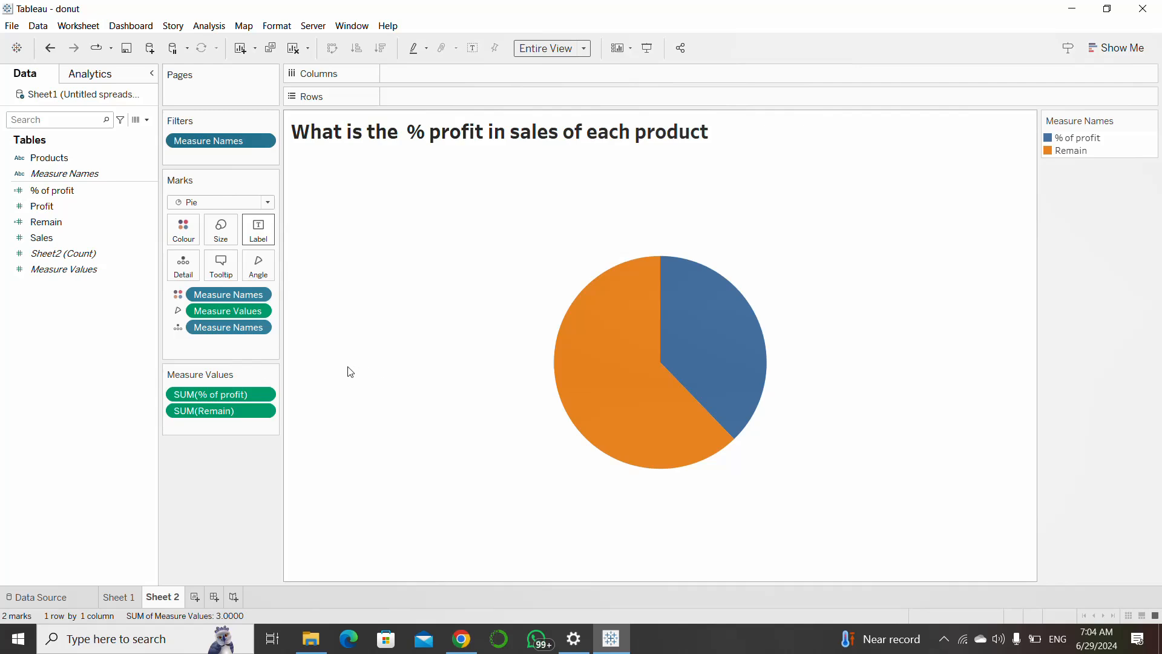
drag(48, 159, 388, 78)
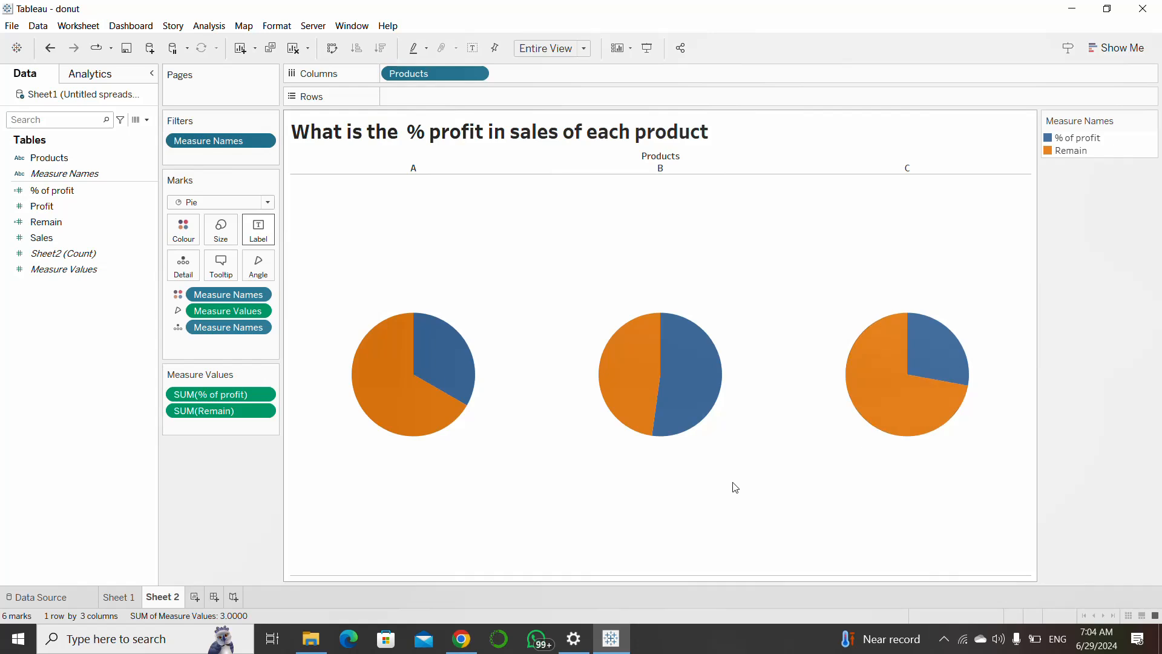
Step: Add min(0) to Rows twice and combine the two as a dual axis
double_click(405, 98)
text(m)
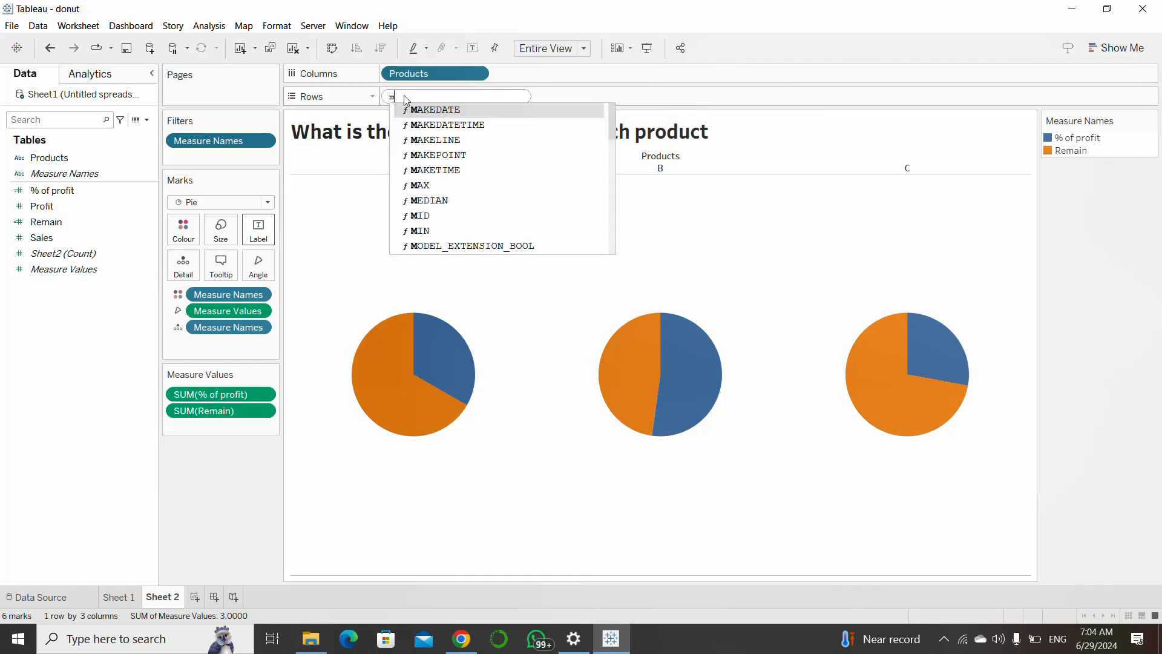
text(in(0)
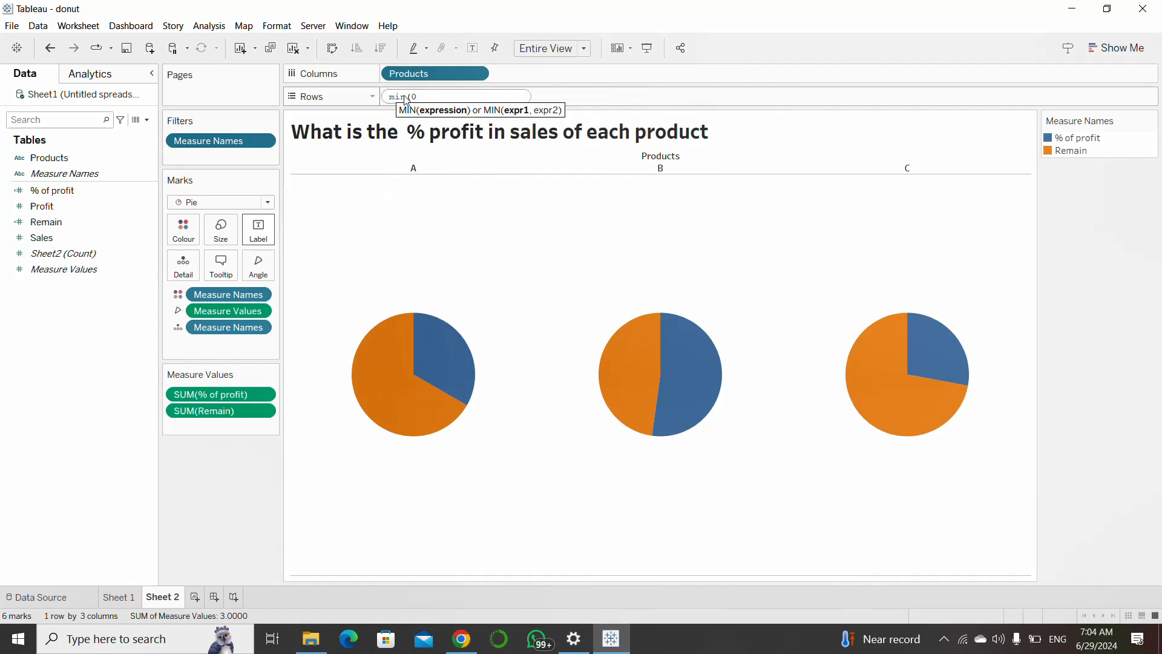
text())
key(Return)
drag(406, 102, 552, 104)
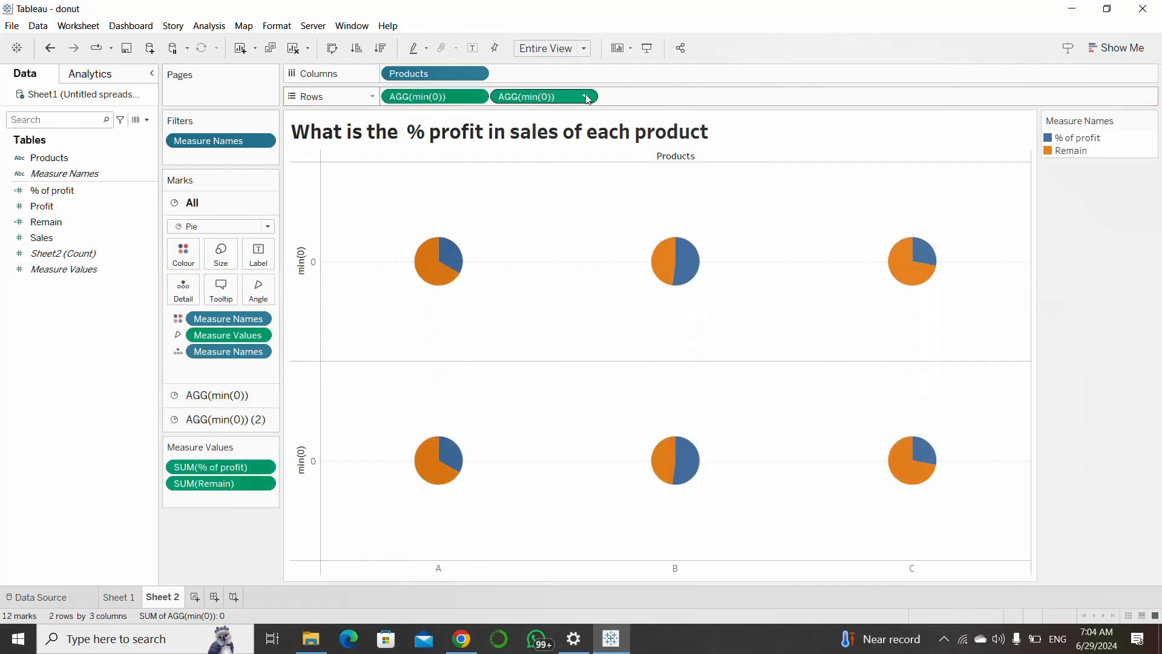
click(586, 97)
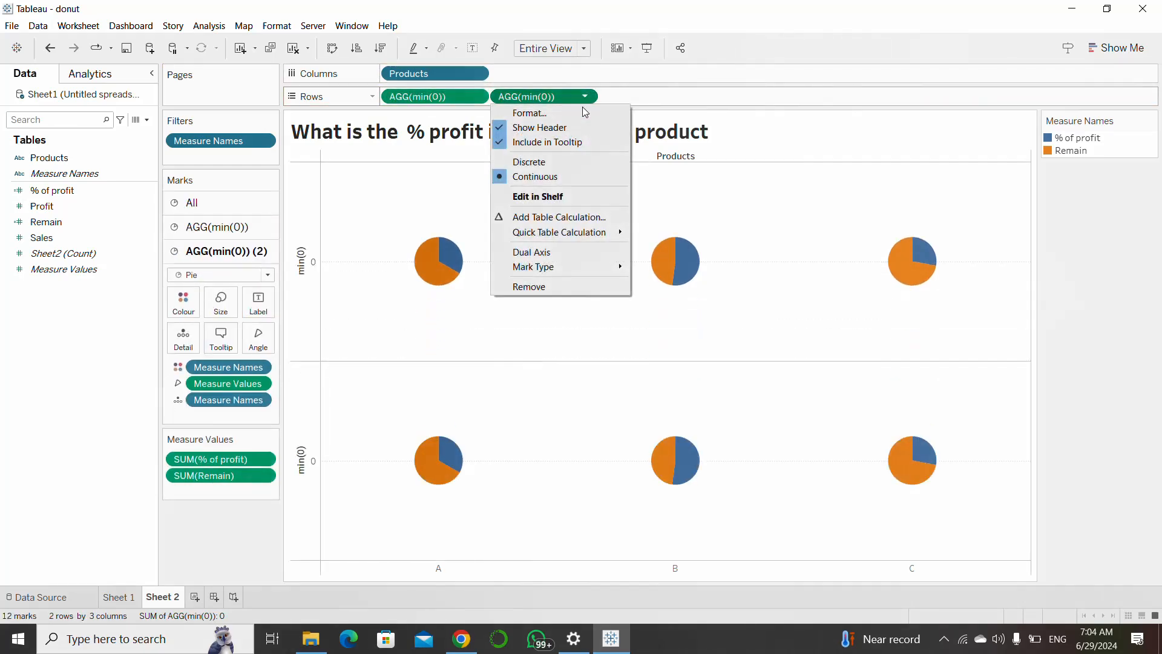
click(564, 253)
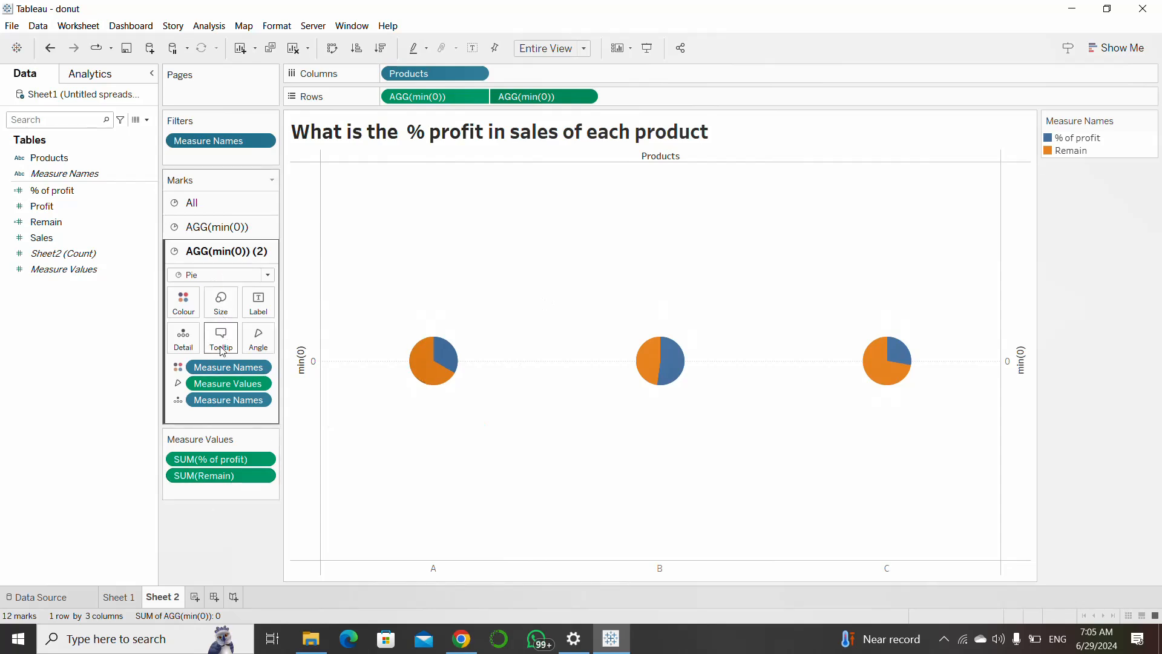
Step: Remove the Measure Names and Measure Values fields from the second min(0) pie and colour it white
drag(223, 371, 111, 389)
click(184, 302)
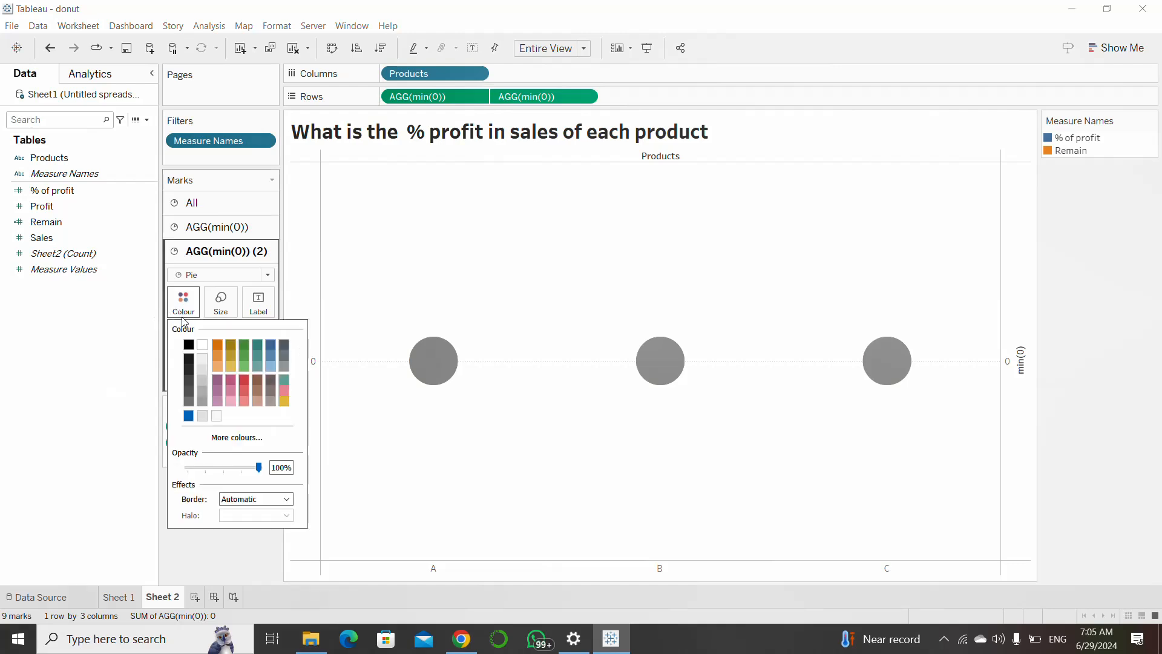
click(205, 348)
Step: Enlarge the first min(0) pie beyond the white circle, then enlarge all the pies together
click(209, 237)
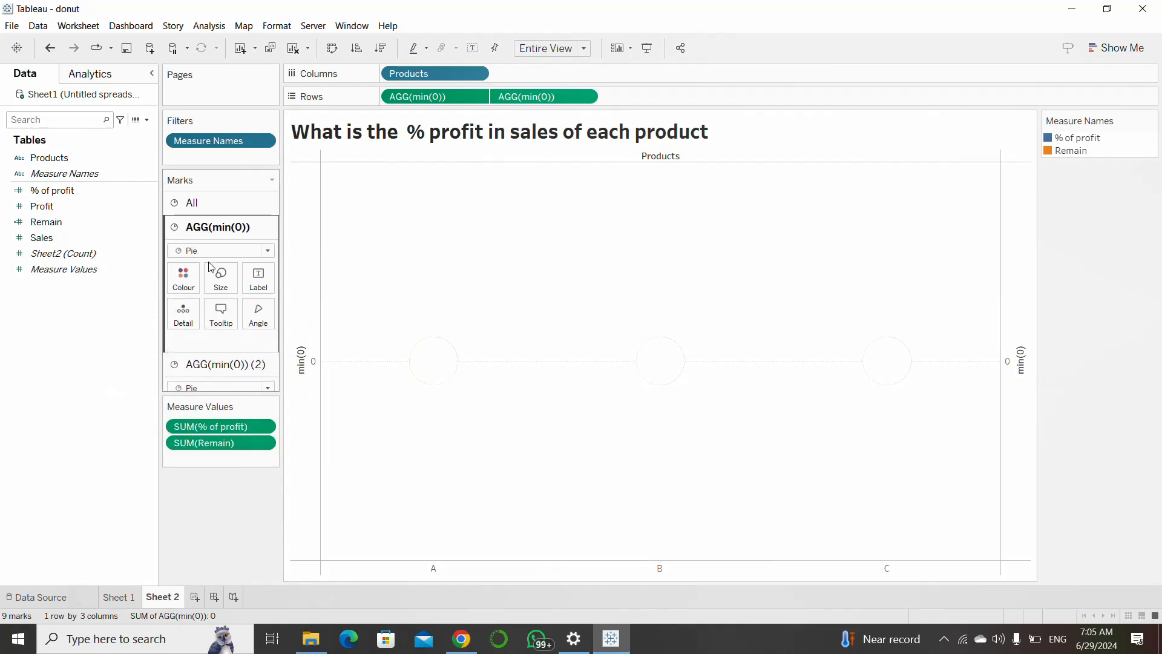
click(220, 279)
drag(241, 313, 249, 312)
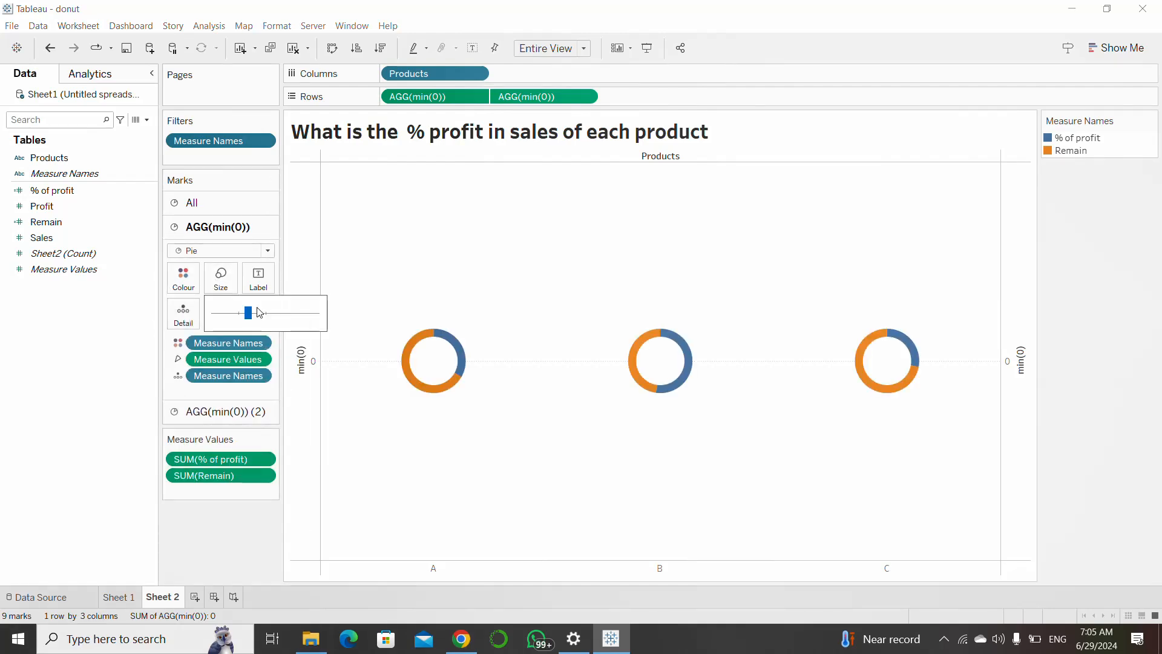
click(234, 202)
click(220, 252)
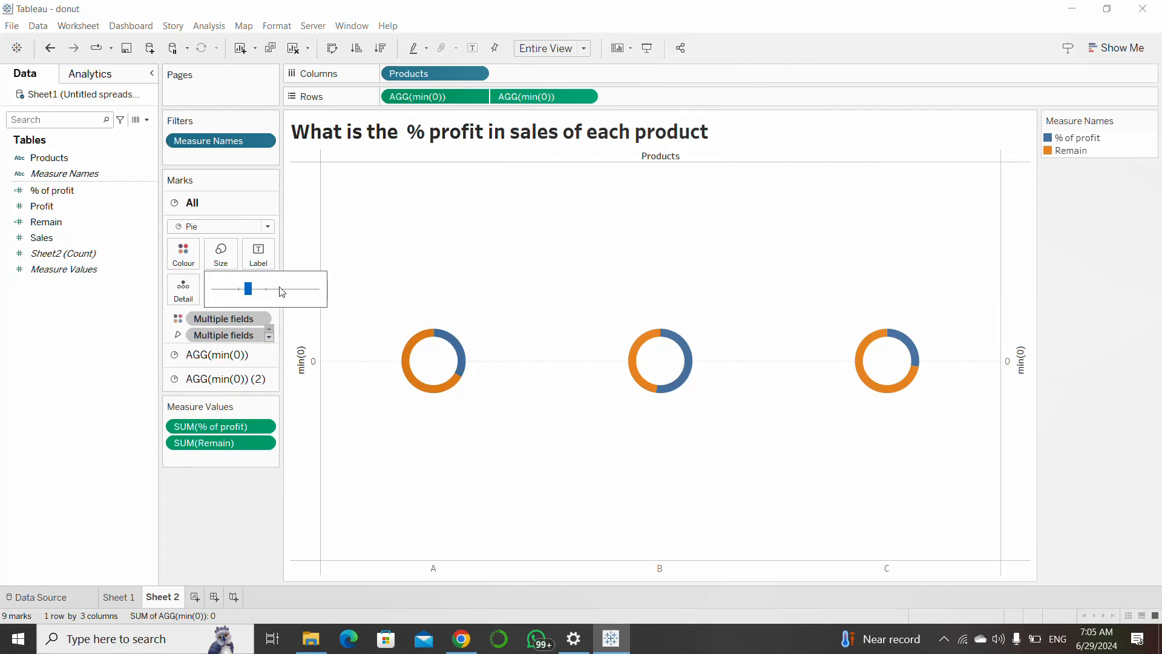
drag(247, 289, 282, 291)
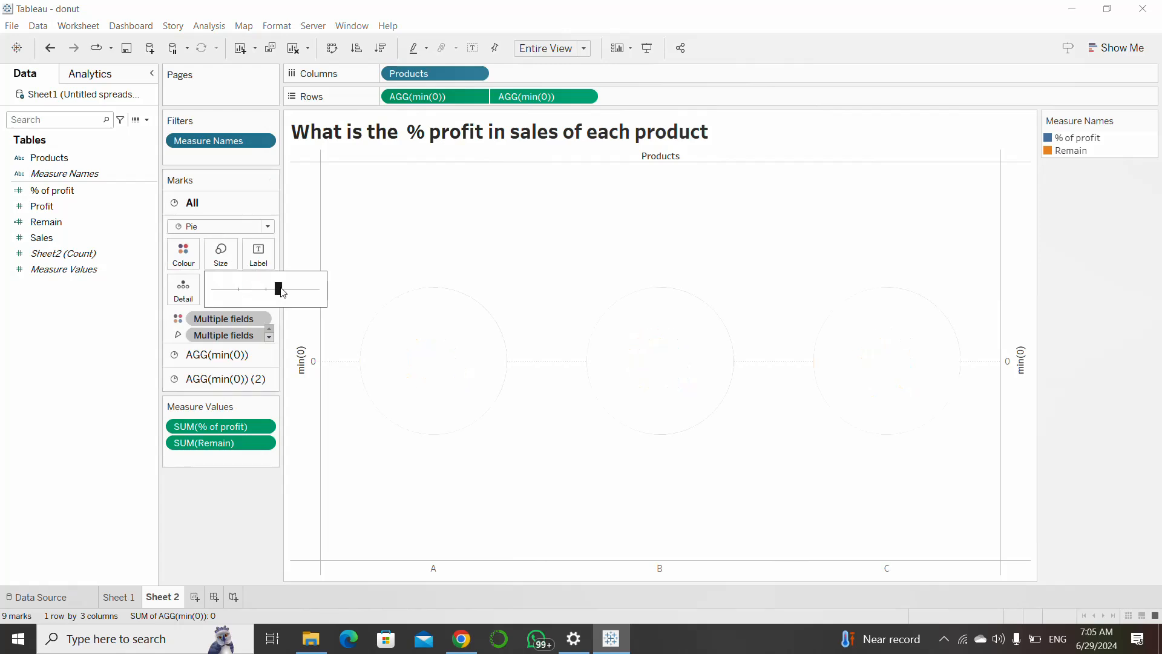
Step: Shrink the white second min(0) pie to leave a thick coloured ring around each hole
click(200, 378)
click(222, 302)
drag(277, 336, 259, 337)
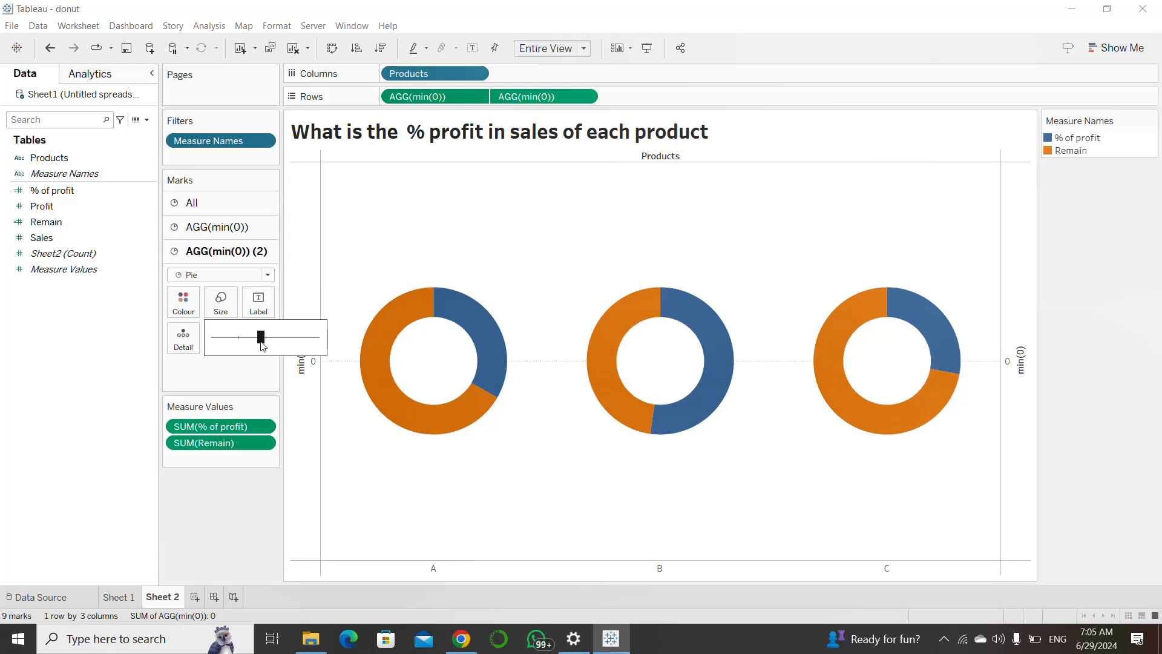
click(119, 390)
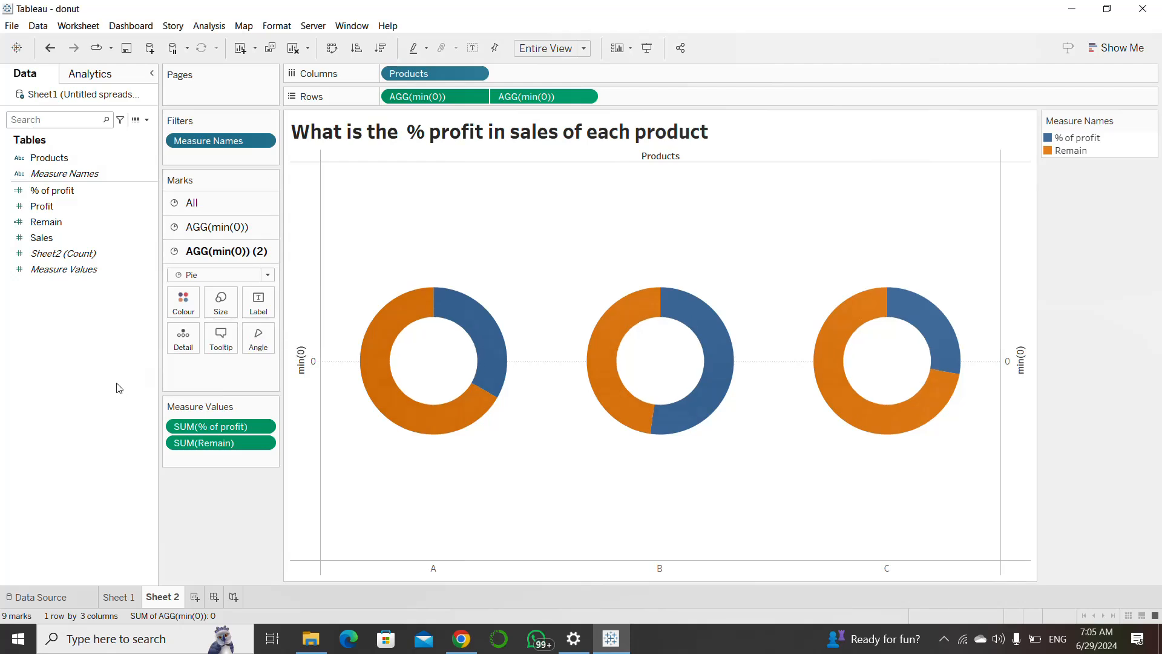
Step: Set the colour of the Remain item in Measure Names to #f5f5f5
click(1077, 139)
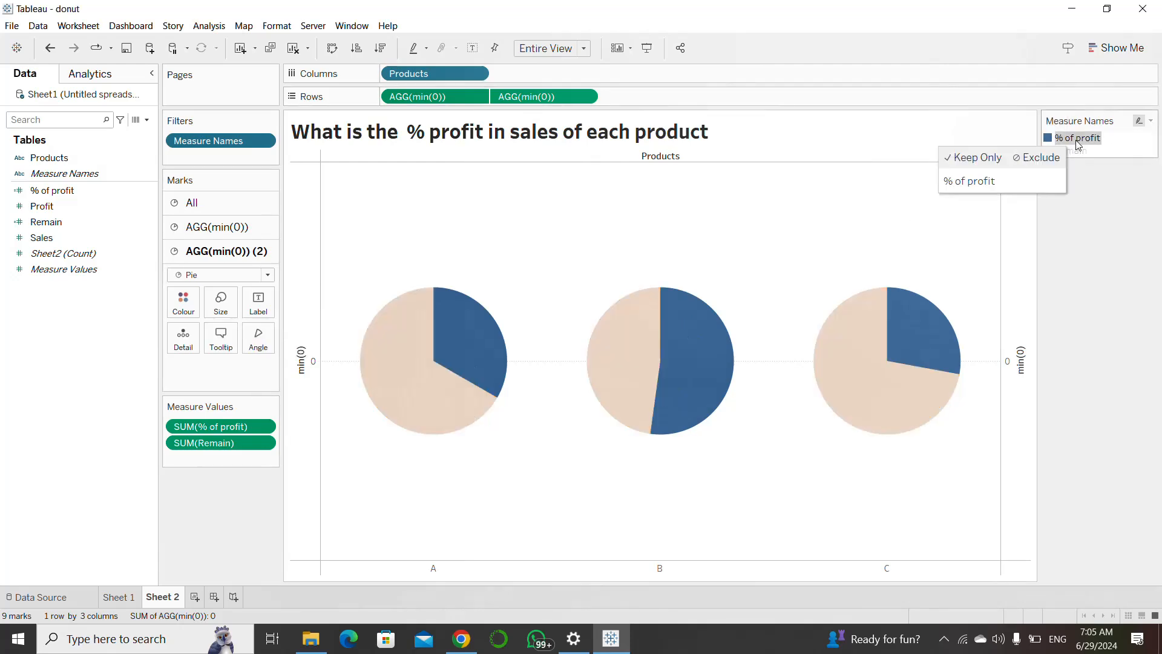
click(1077, 150)
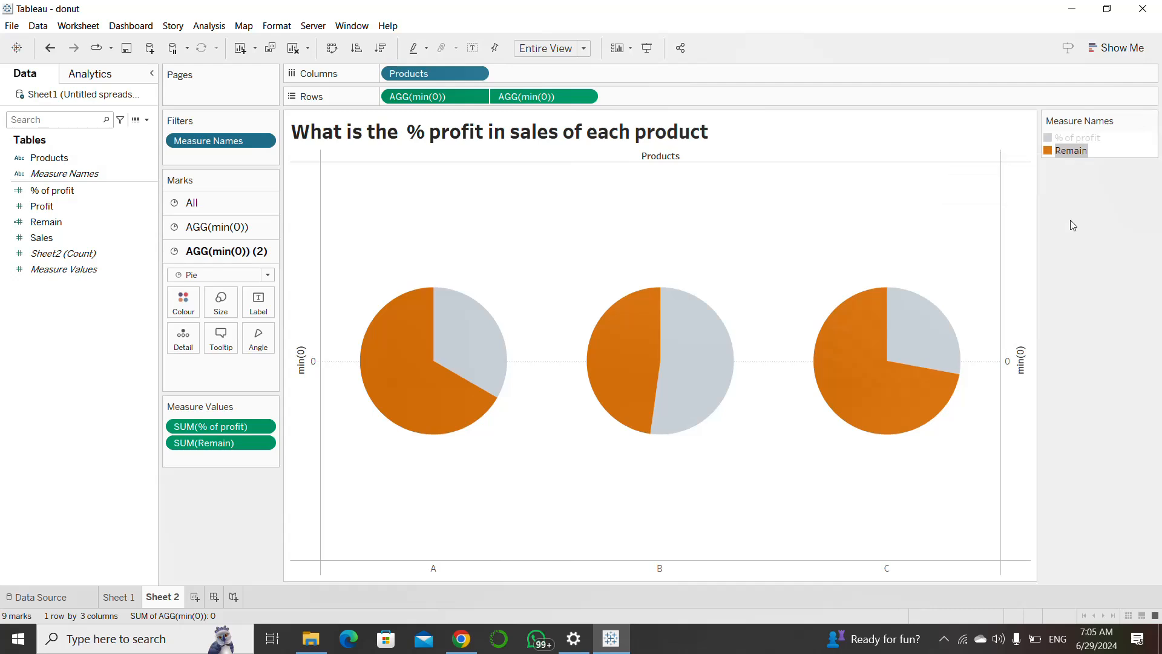
click(1069, 223)
double_click(1065, 150)
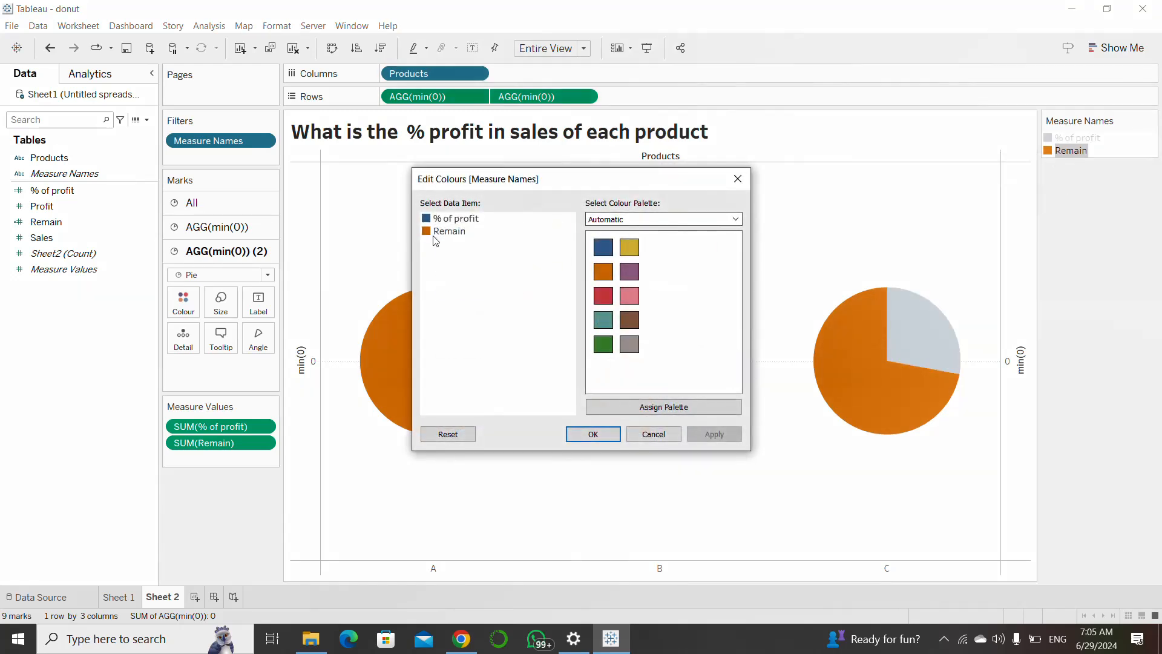
double_click(449, 231)
drag(651, 408, 692, 420)
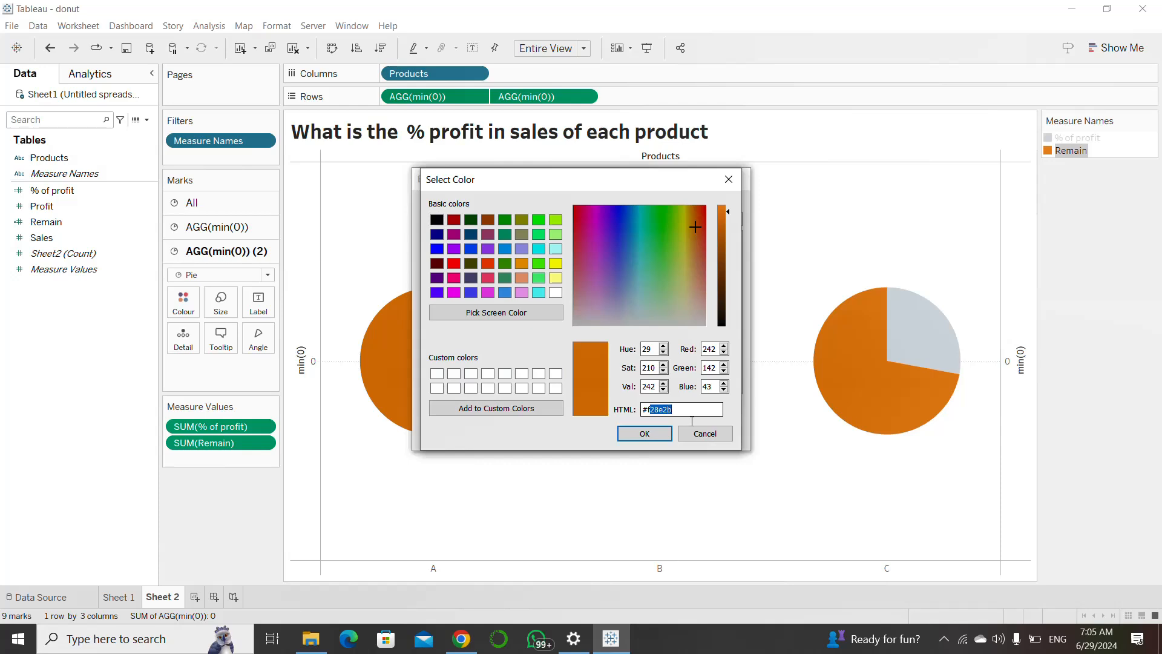
text(5f5f5)
click(644, 434)
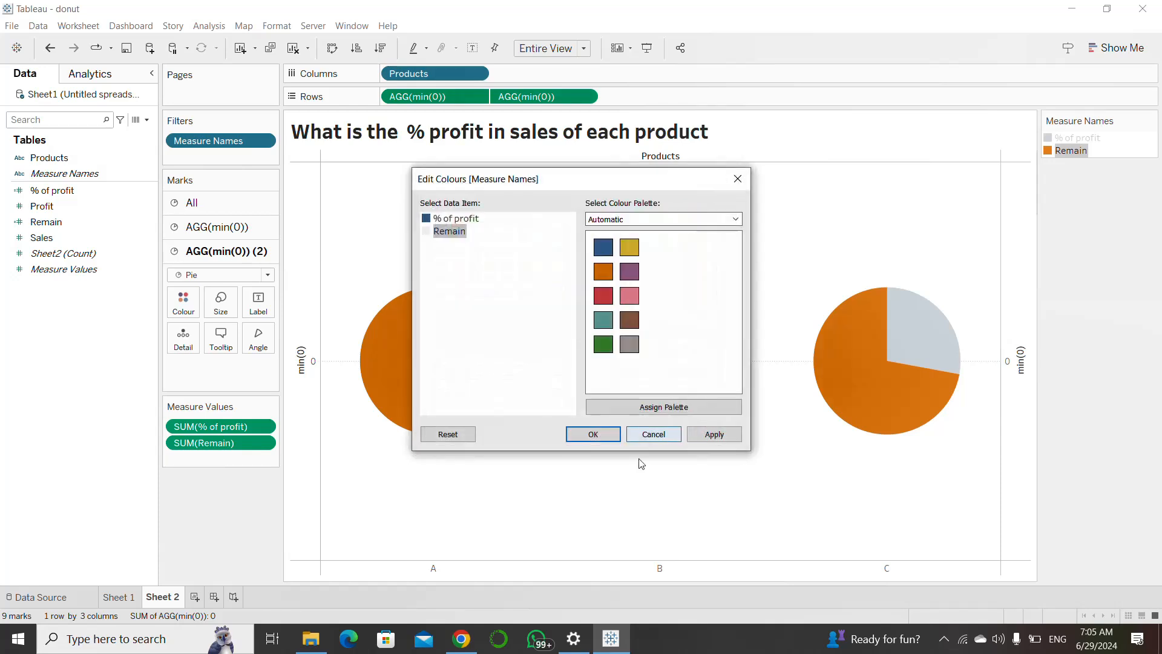
click(608, 440)
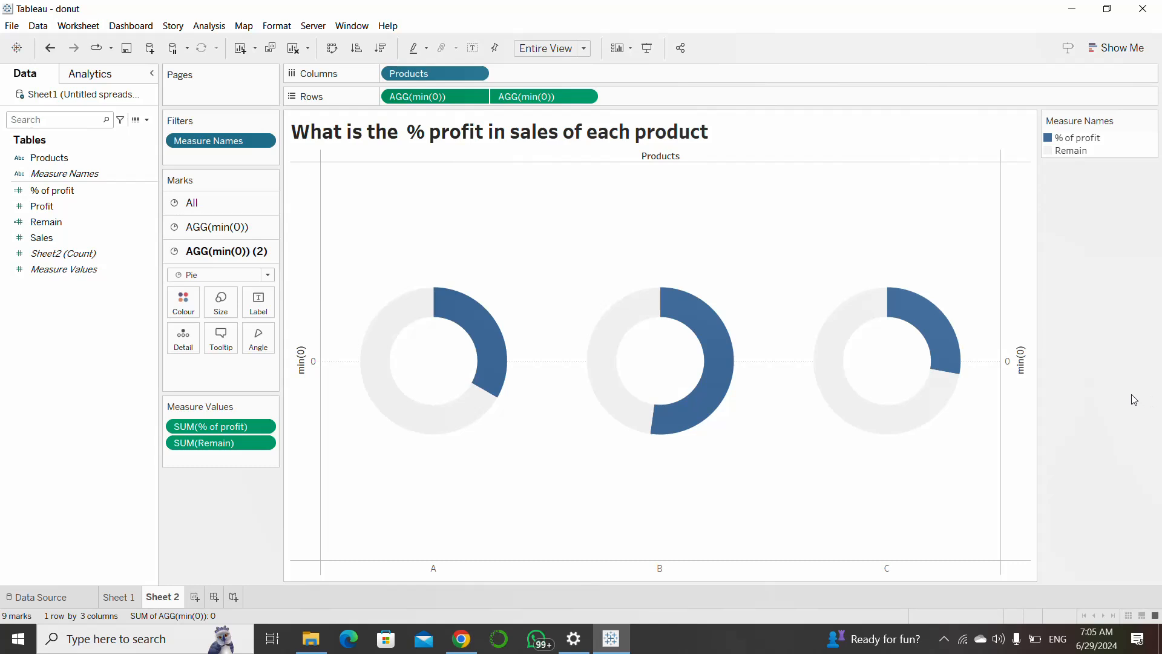
mouse_move(936, 324)
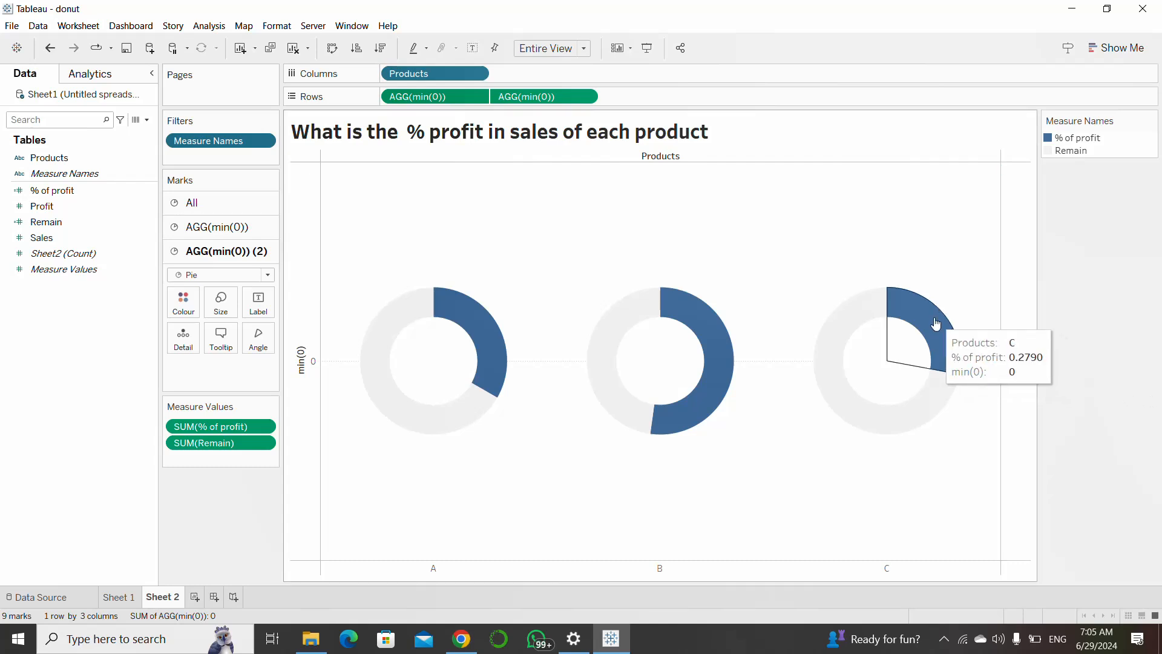
mouse_move(731, 372)
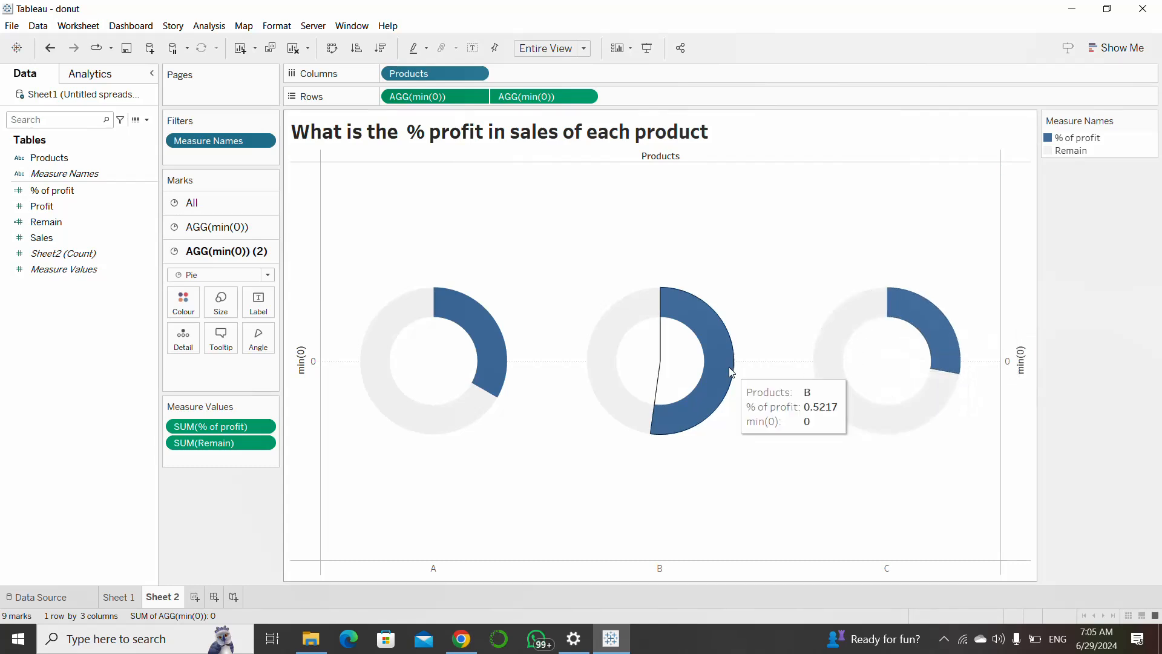
mouse_move(495, 361)
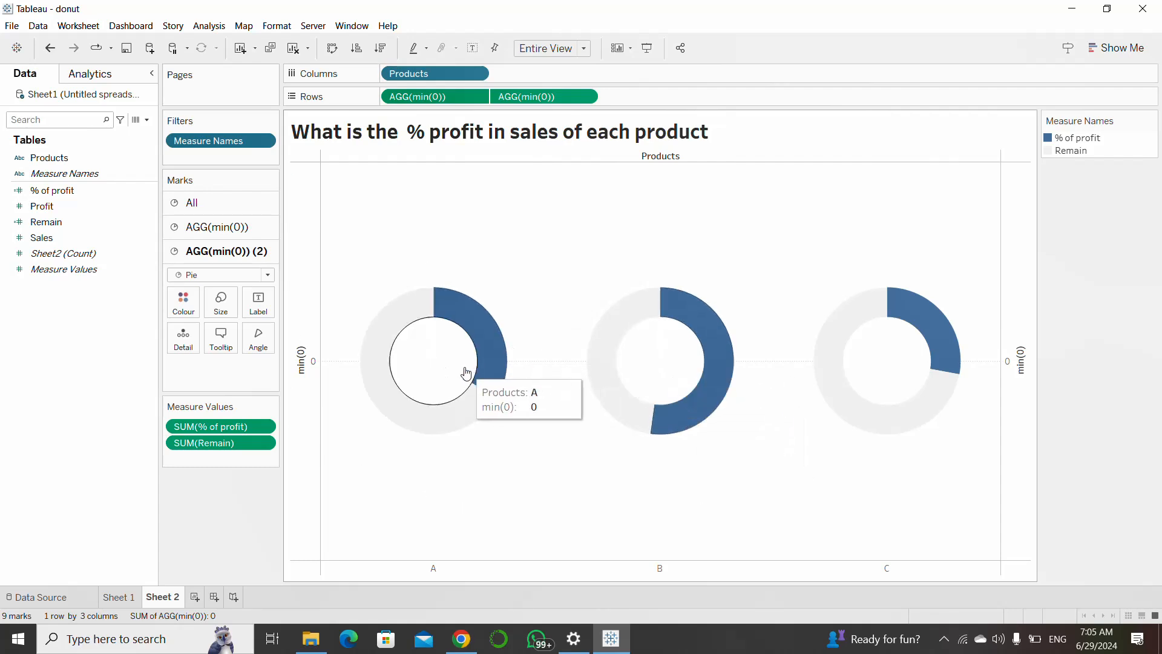
mouse_move(660, 380)
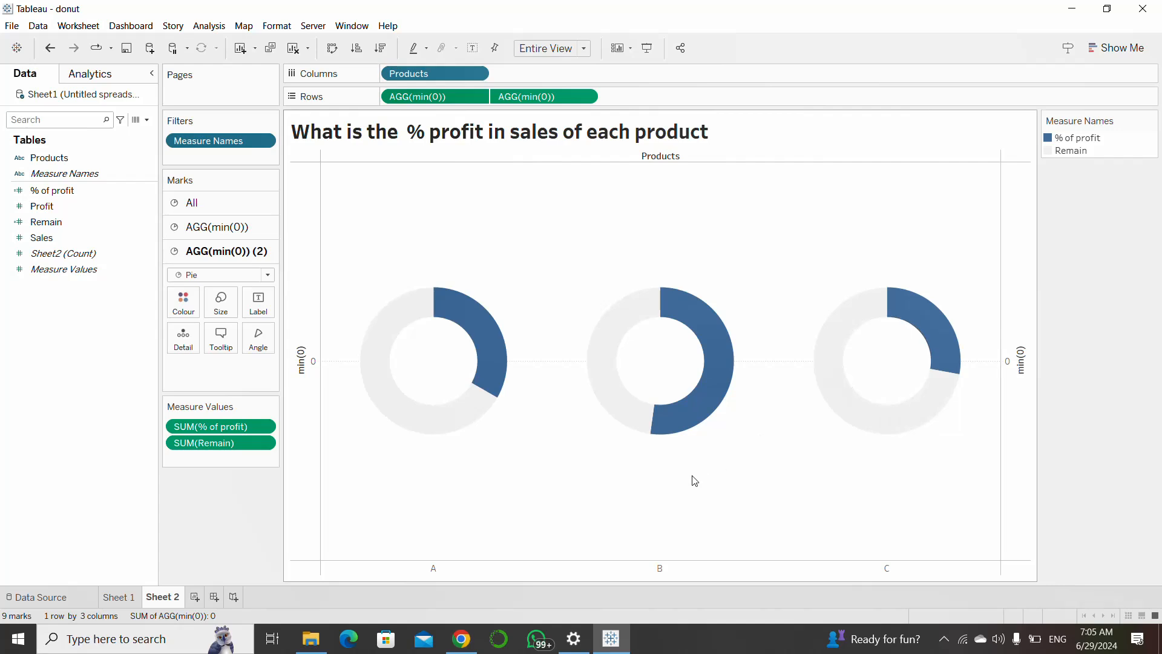
Step: Label the second min(0) pie with % of profit so the values sit inside the donut holes
click(225, 226)
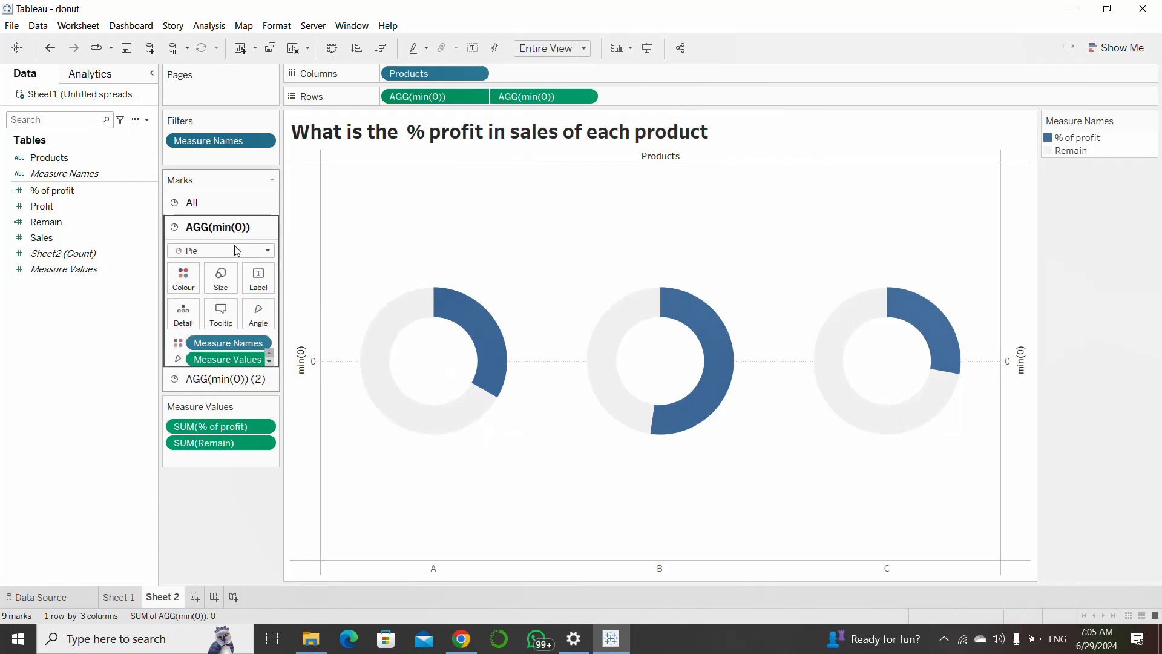
click(210, 409)
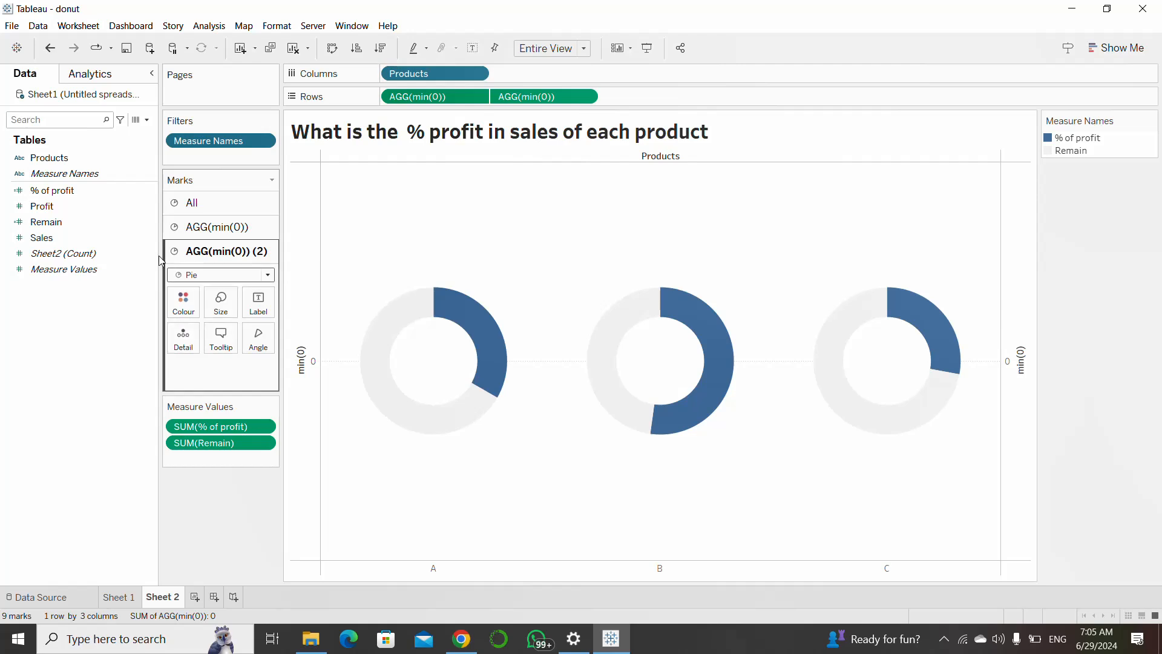
drag(69, 193, 259, 306)
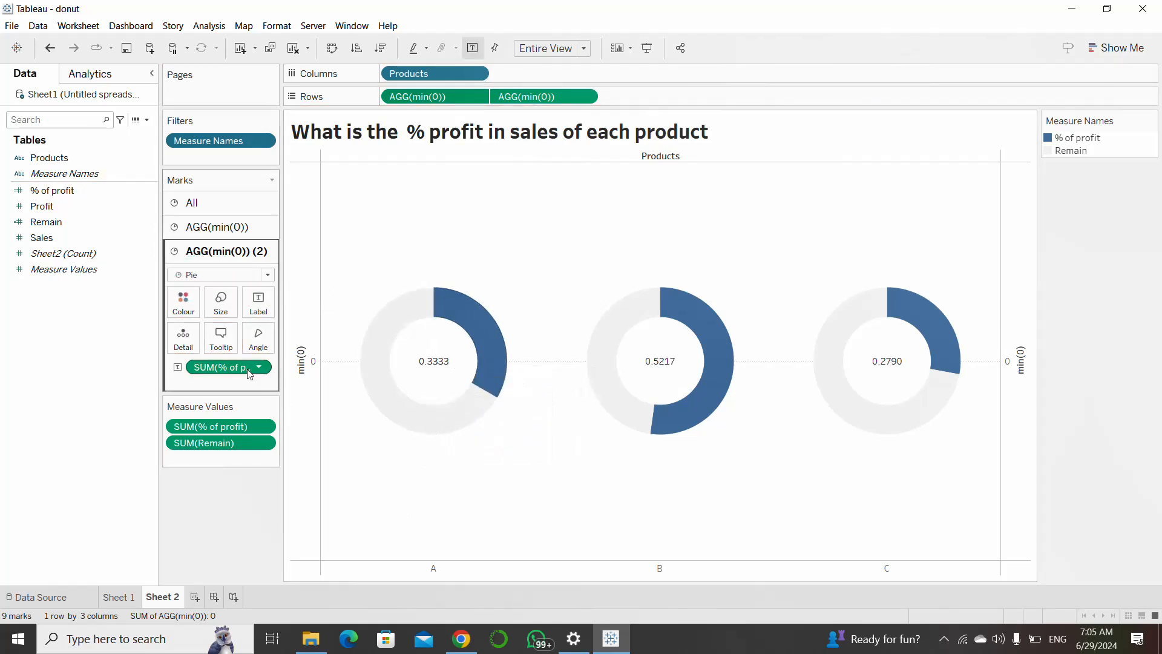
Step: Format the % of profit label numbers as a percentage with 1 decimal place
click(258, 367)
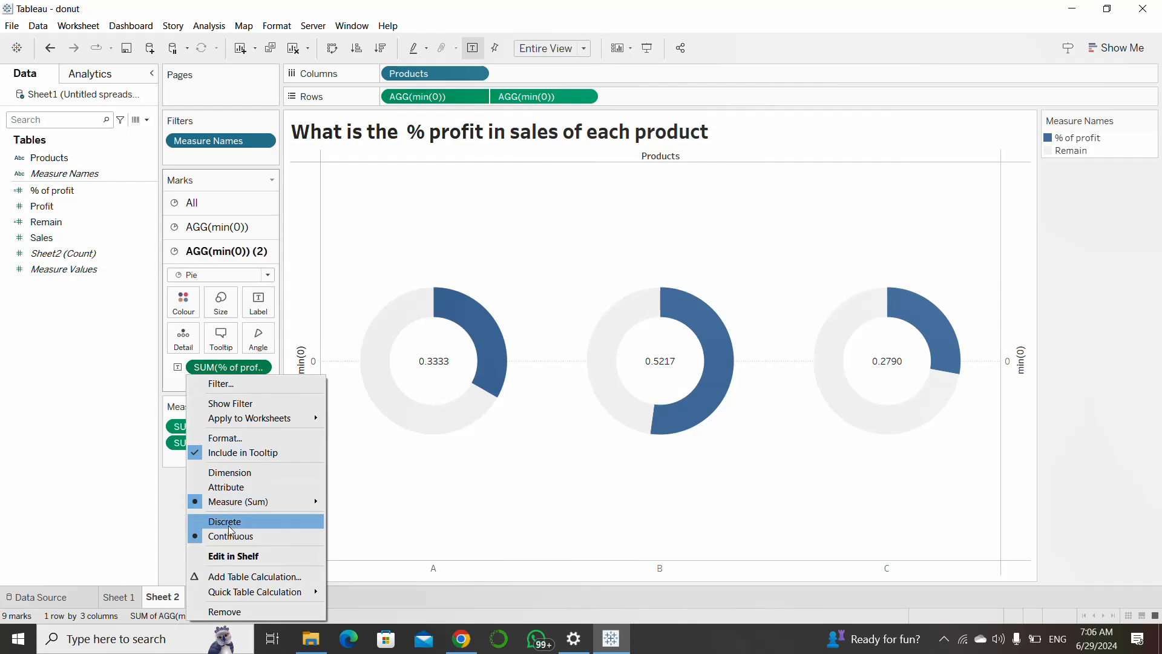
click(225, 437)
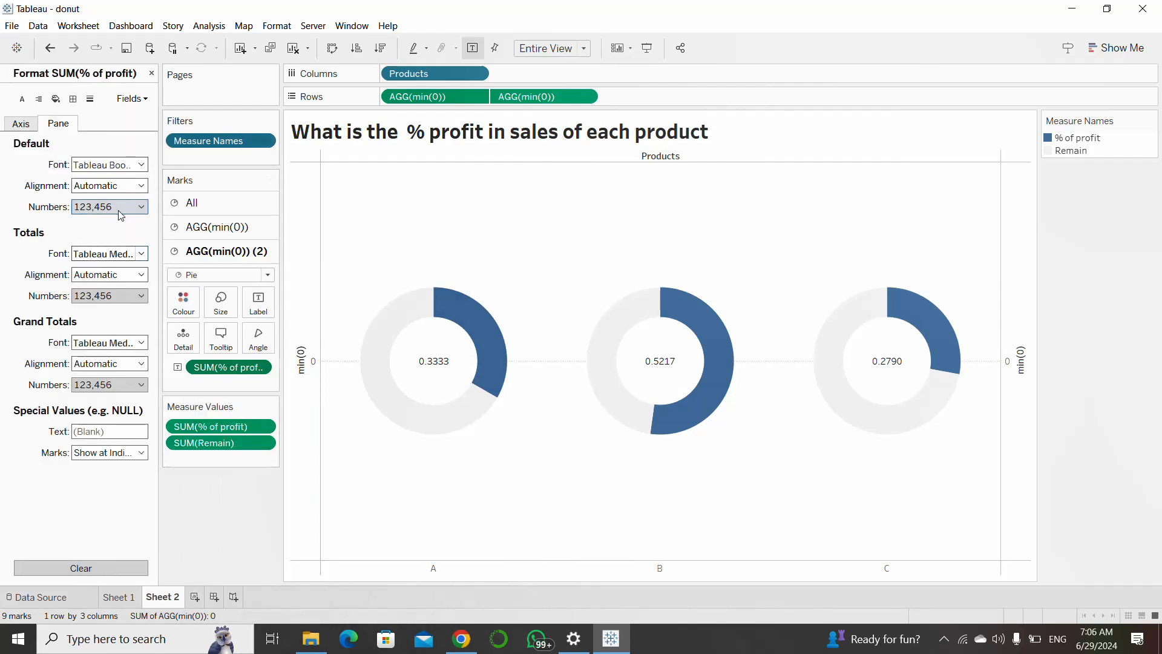
click(115, 206)
click(100, 290)
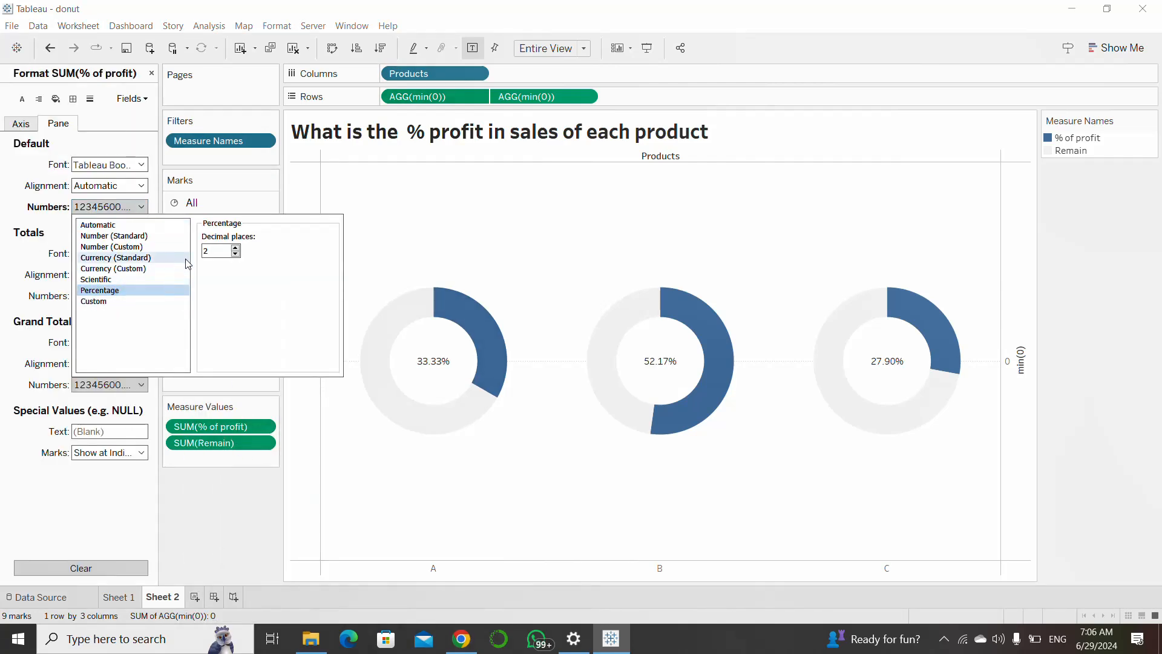
click(235, 255)
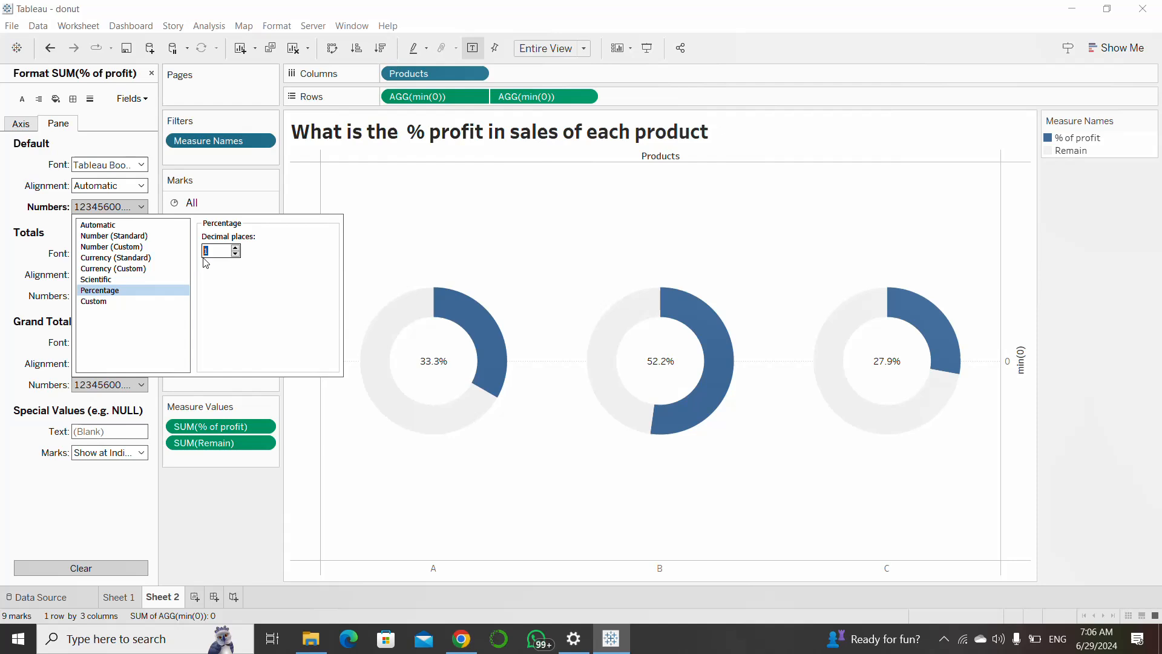
Step: Set the % of profit label font to Tableau Bold at size 22
click(141, 165)
click(176, 184)
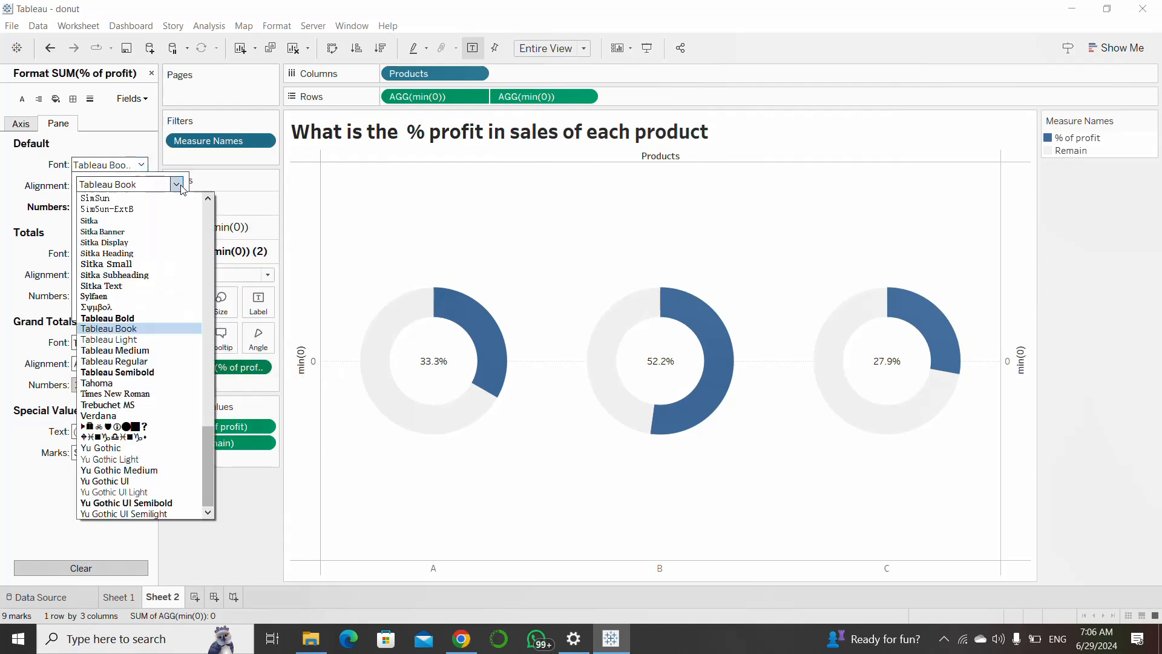
click(158, 318)
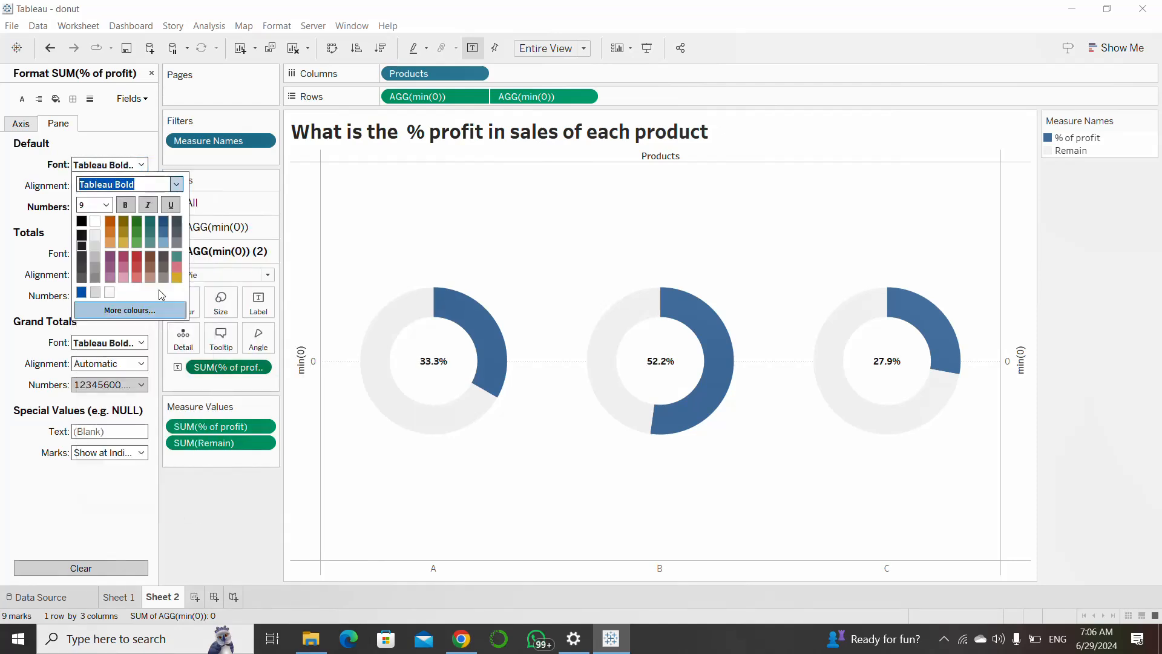
click(106, 204)
click(89, 316)
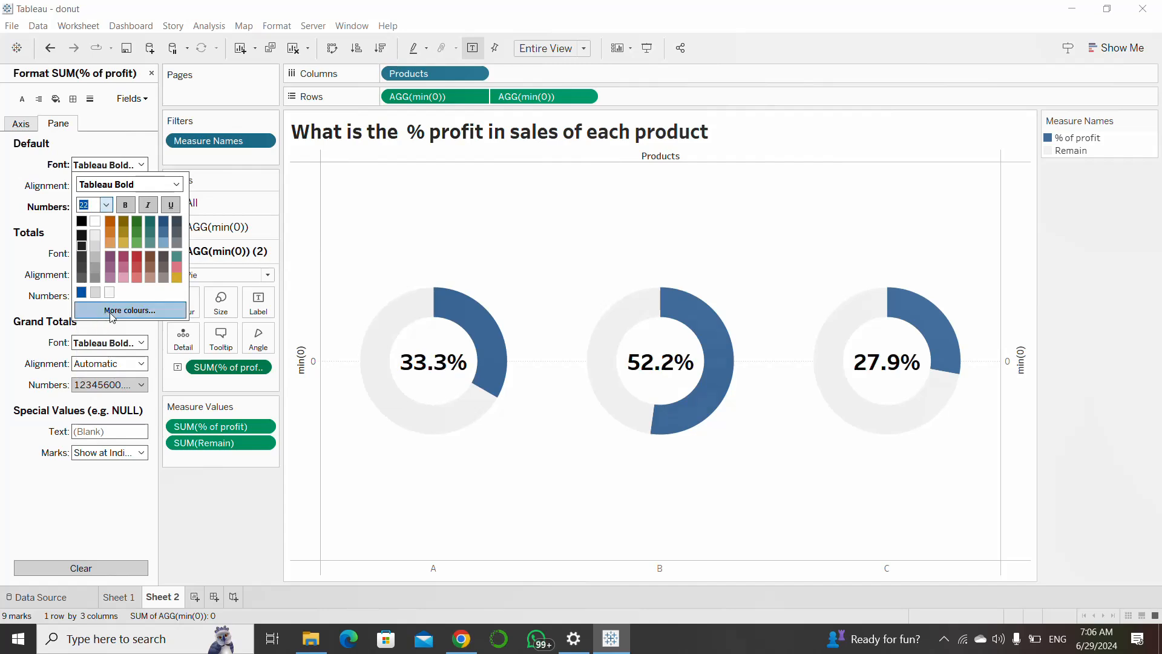
click(231, 533)
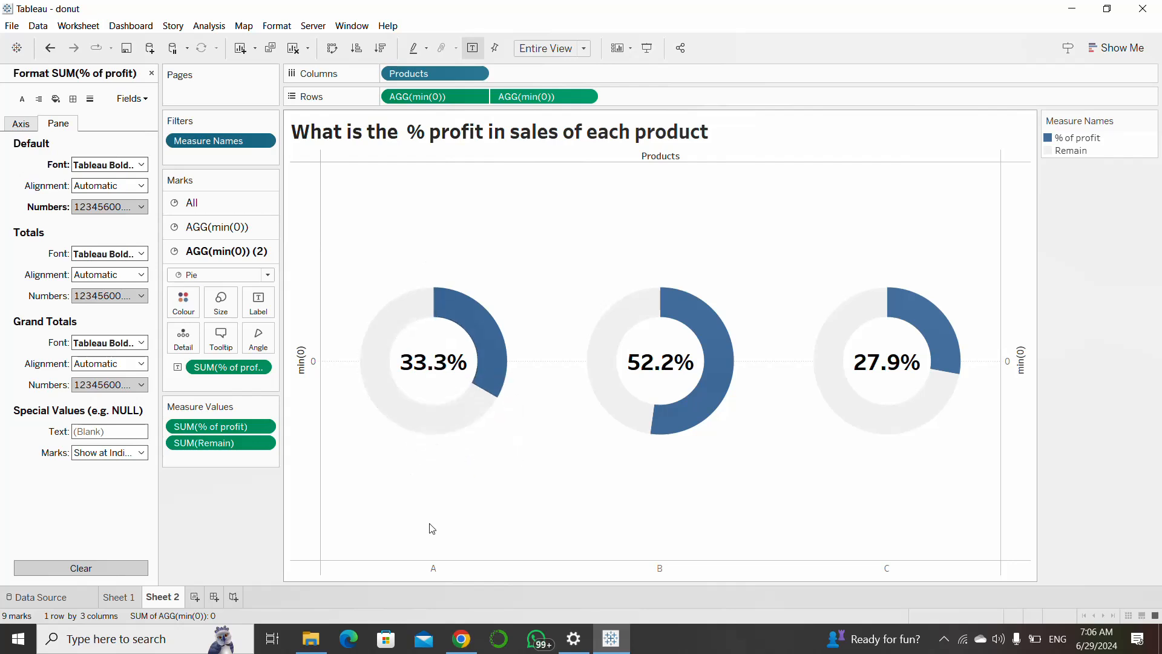
mouse_move(441, 394)
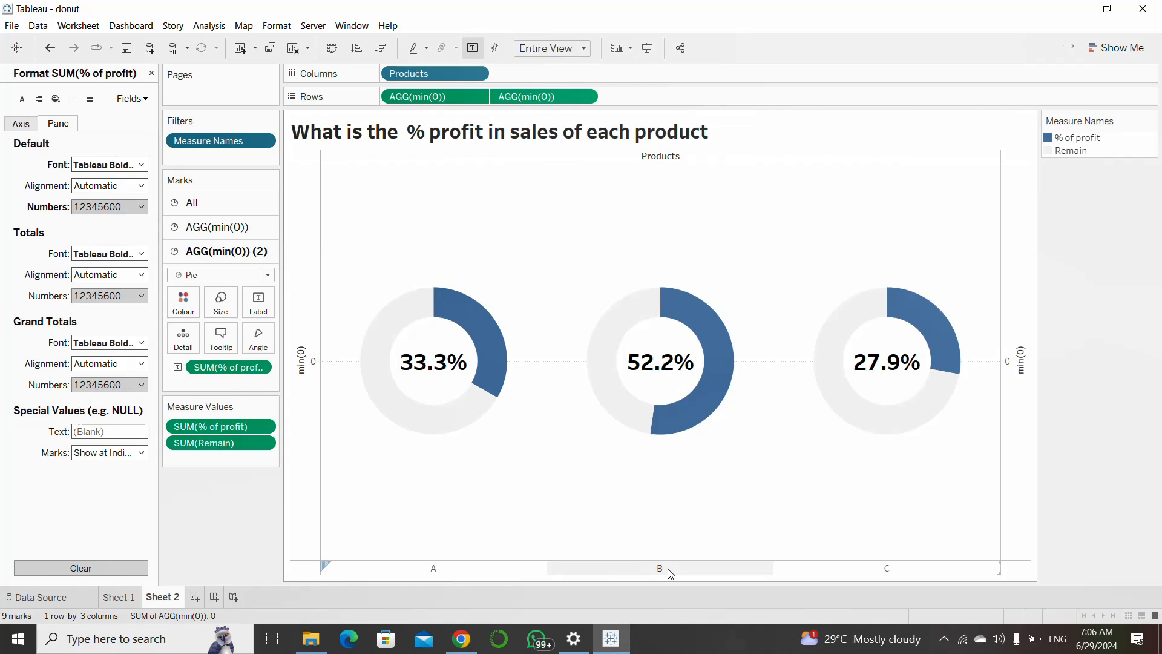
mouse_move(657, 380)
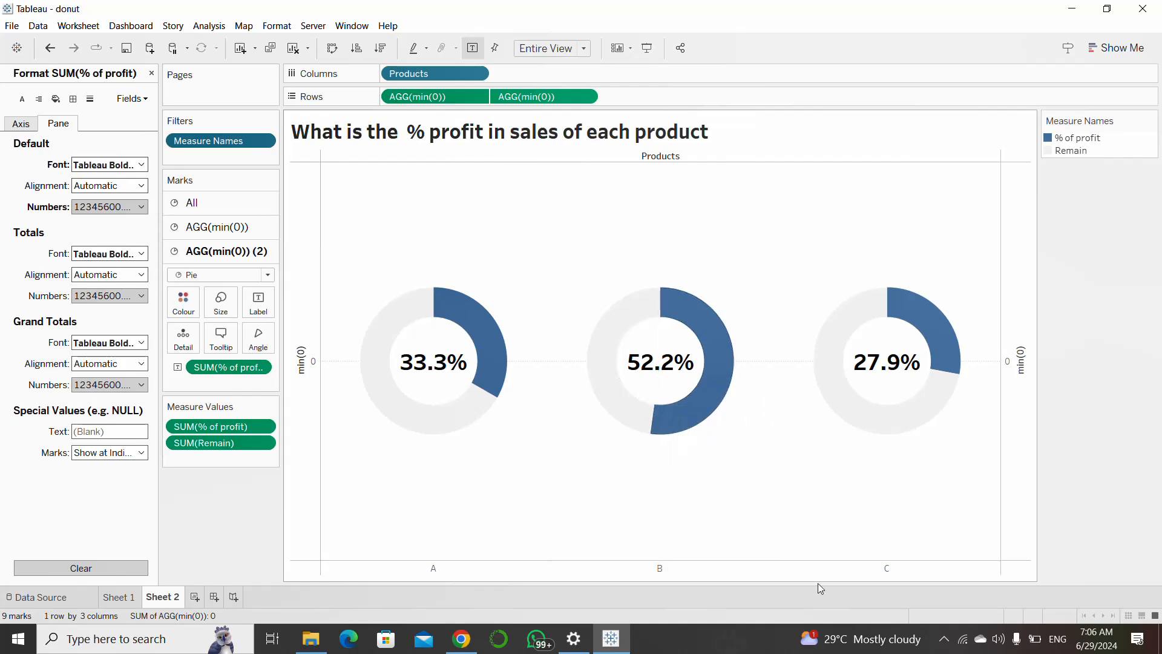
mouse_move(884, 401)
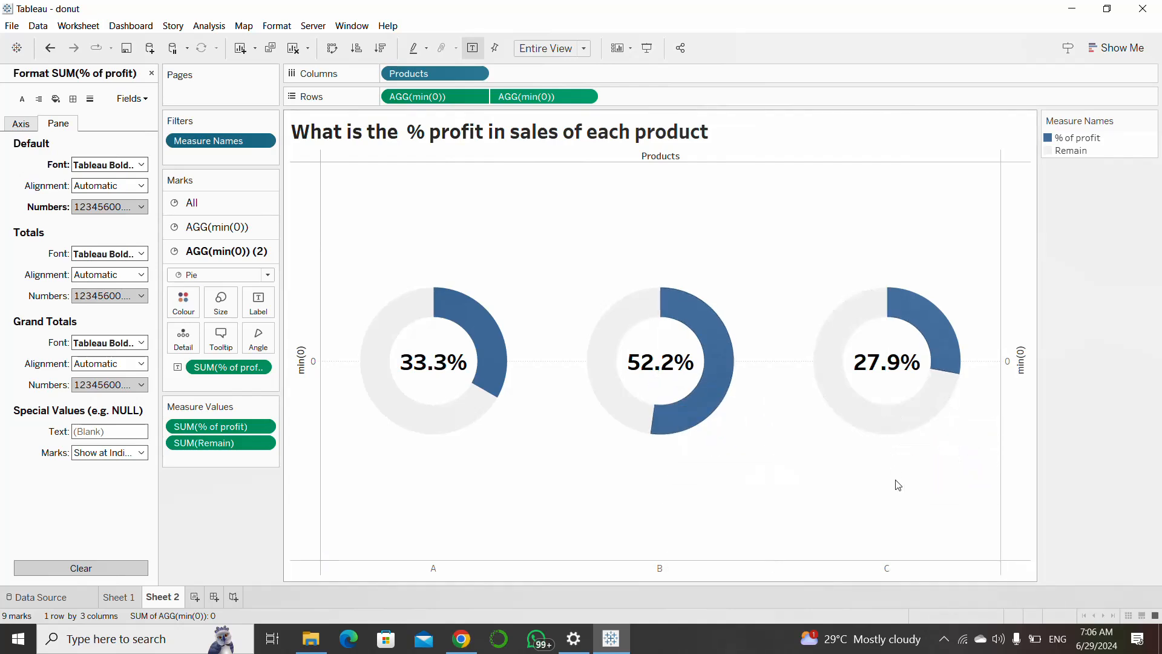